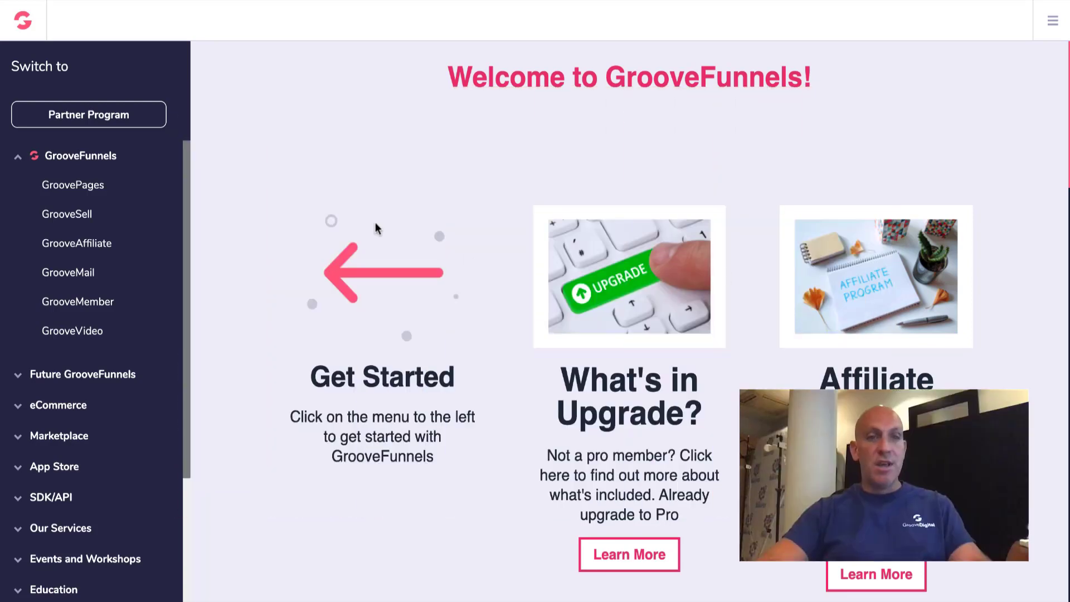
# Step: Expand the GrooveFunnels app list and open GroovePages to the My Sites page
pyautogui.click(21, 157)
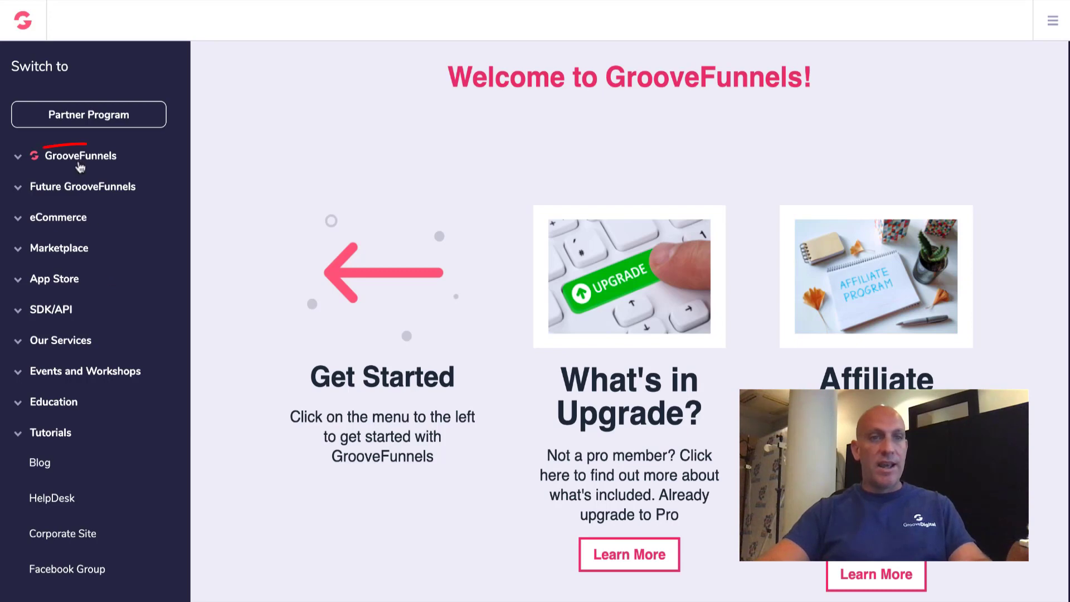
pyautogui.click(78, 160)
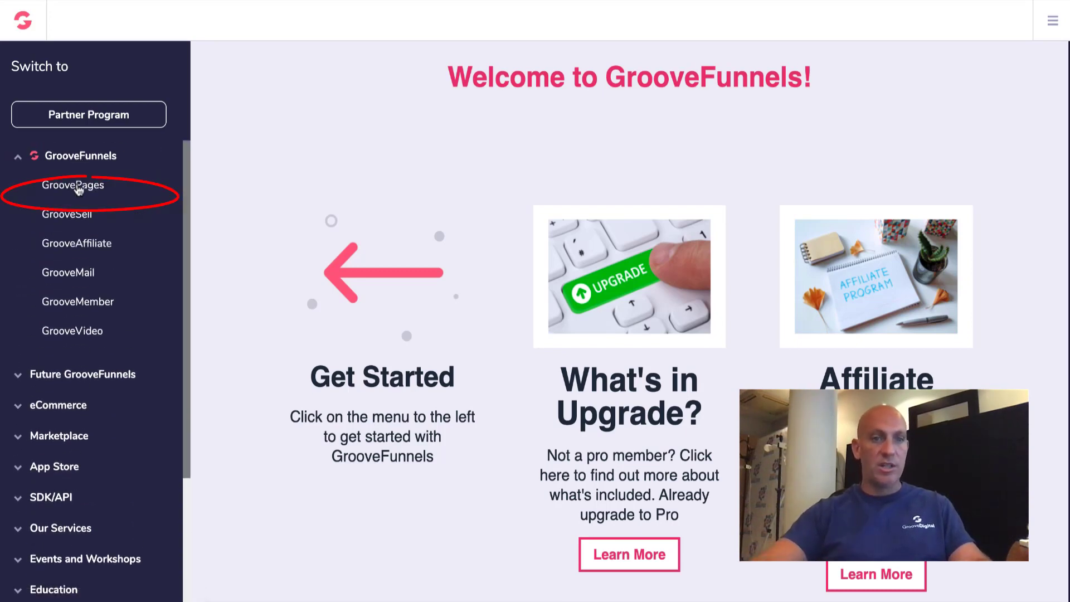
pyautogui.click(78, 187)
# Step: Add a new integration in My integrations with Mailchimp as the integration type
pyautogui.click(1051, 22)
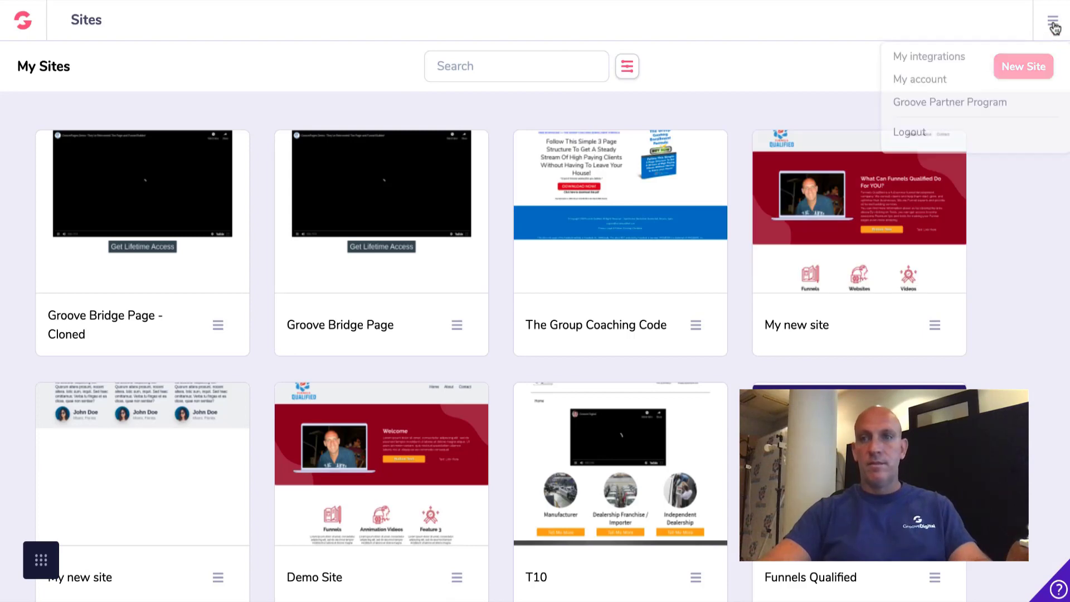
pyautogui.click(951, 56)
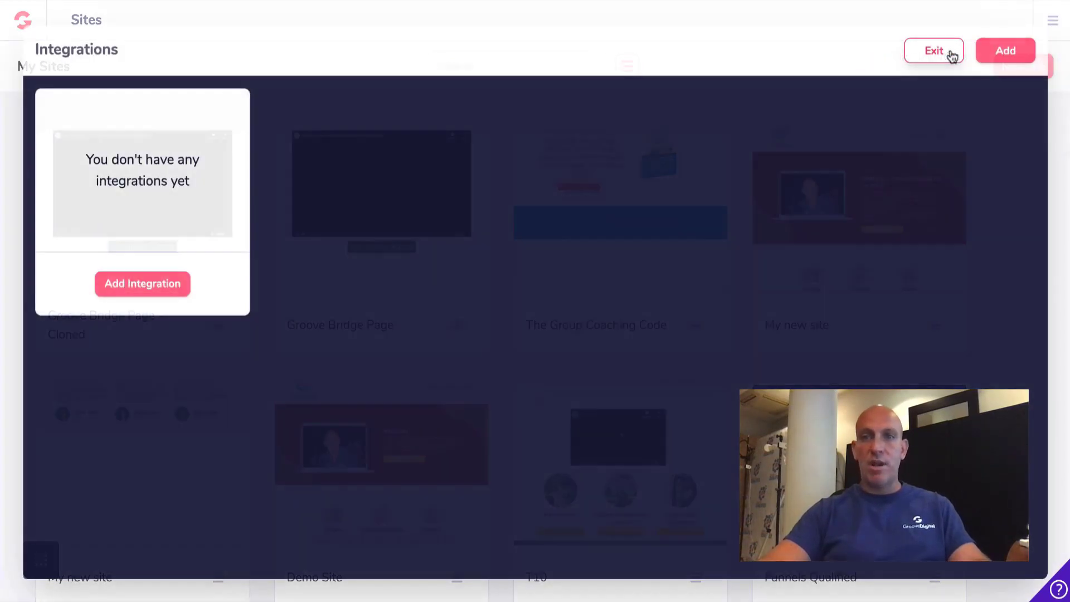
pyautogui.click(131, 285)
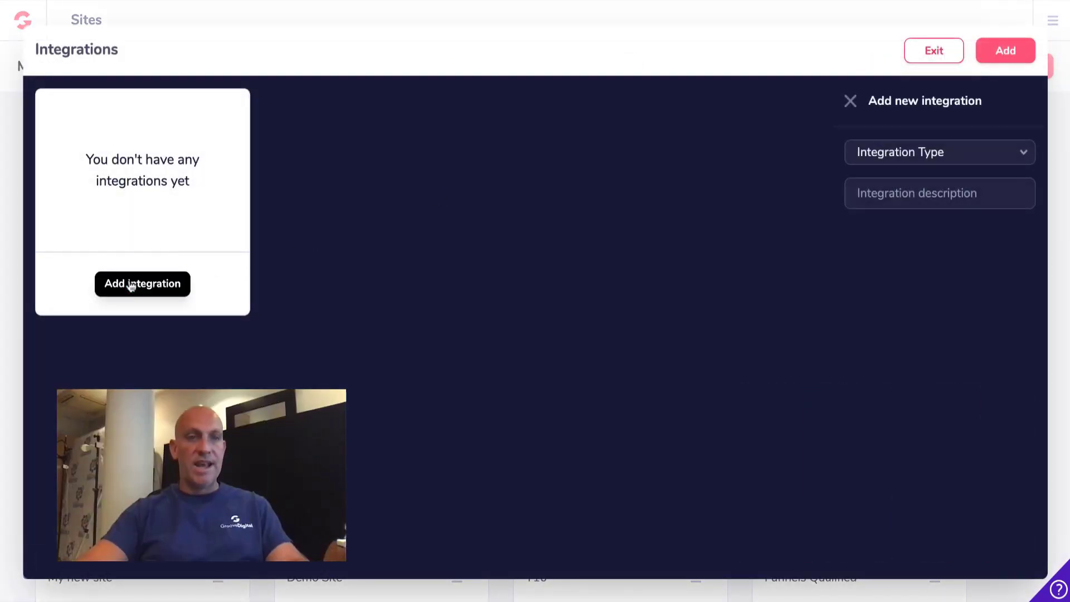
pyautogui.click(985, 159)
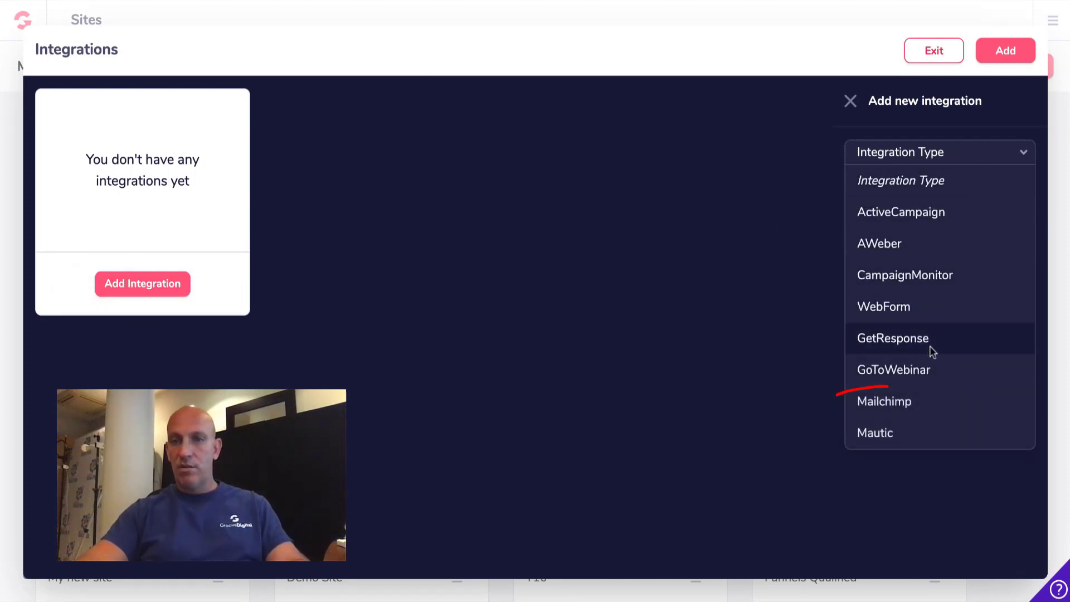
pyautogui.click(930, 398)
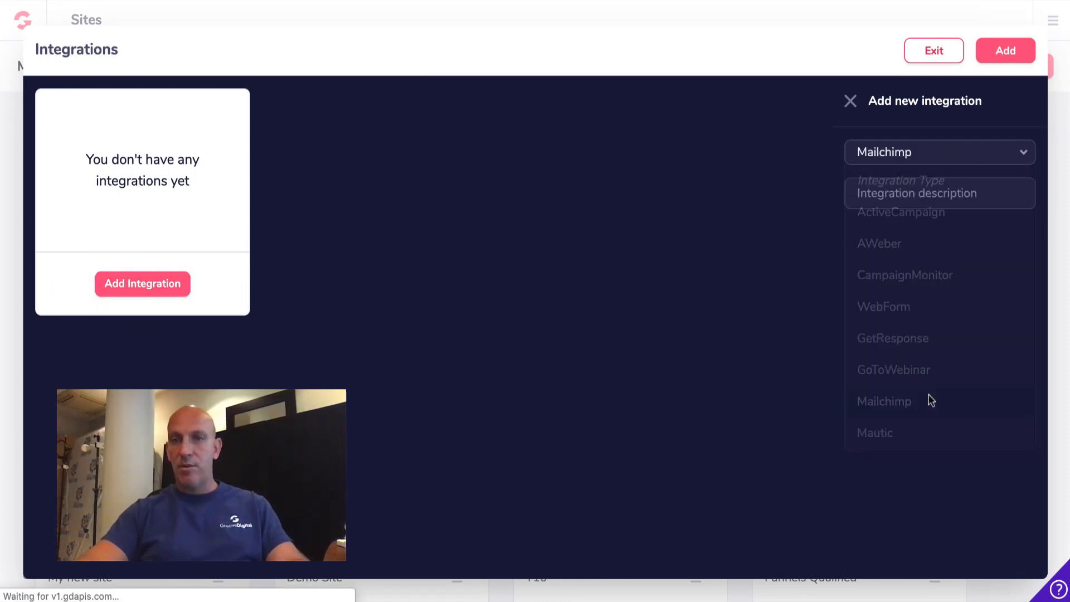
# Step: Describe the integration as 'Mailchimp' and go to the Mailchimp site to log in
pyautogui.click(935, 199)
pyautogui.write('Mai')
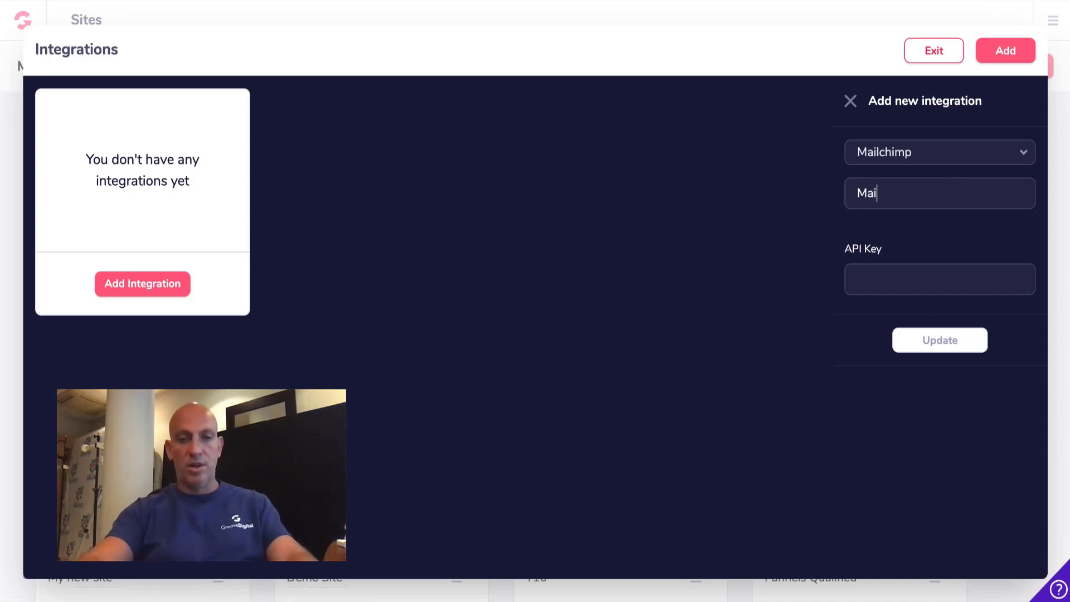
pyautogui.write('lchimp')
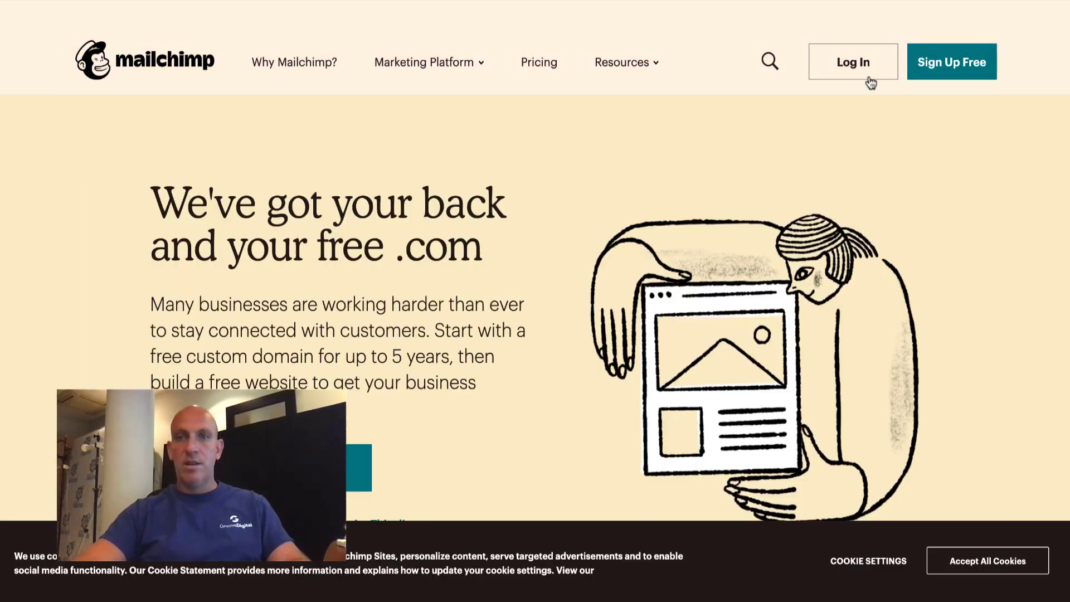
pyautogui.click(856, 63)
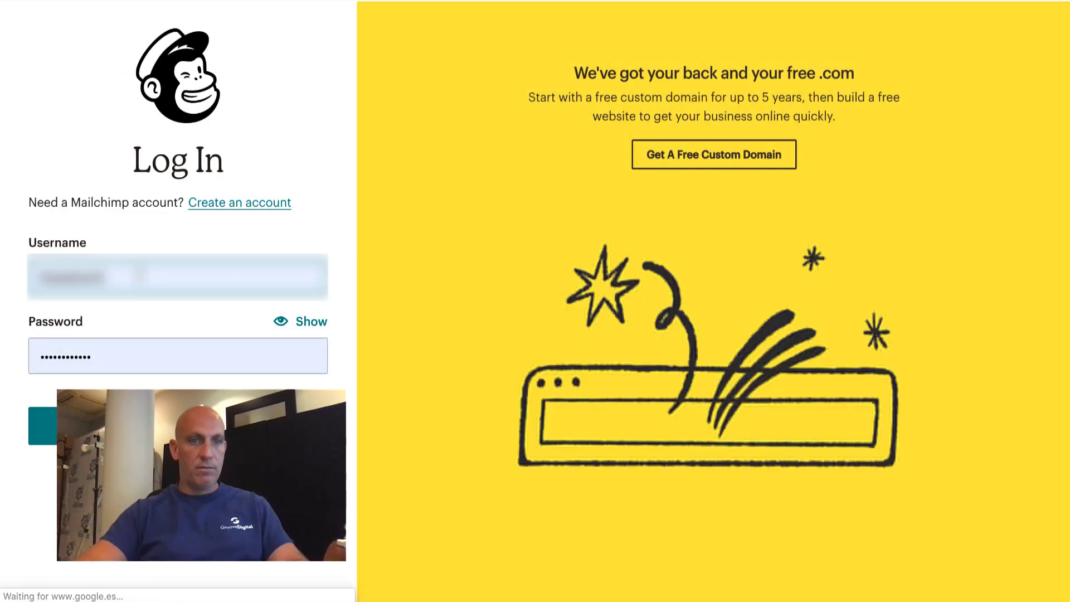
# Step: Log in to Mailchimp and open the account's Extras > API keys page
pyautogui.press('Return')
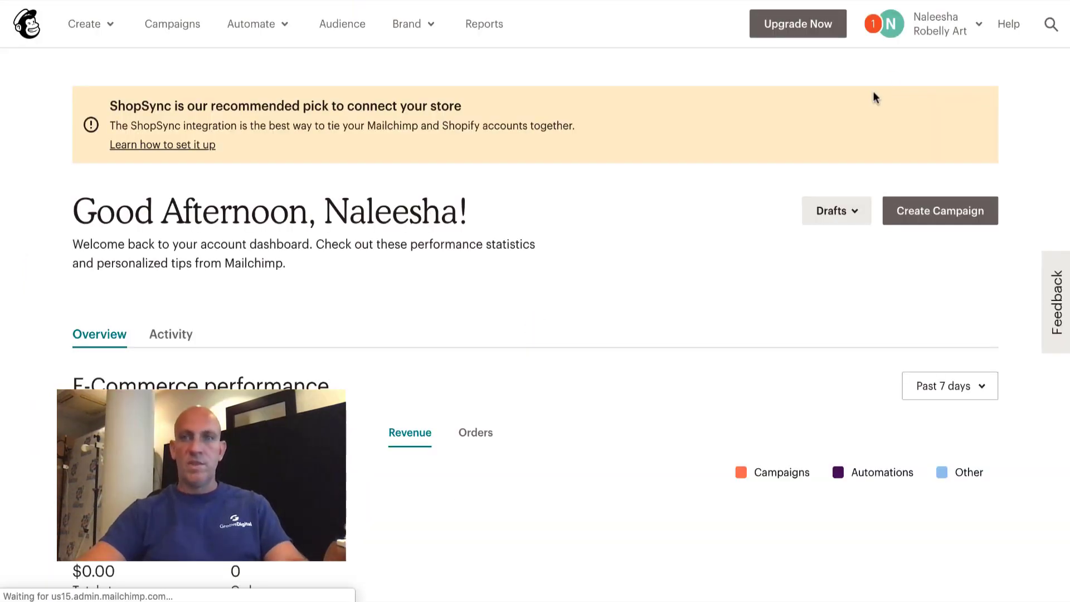
pyautogui.click(983, 27)
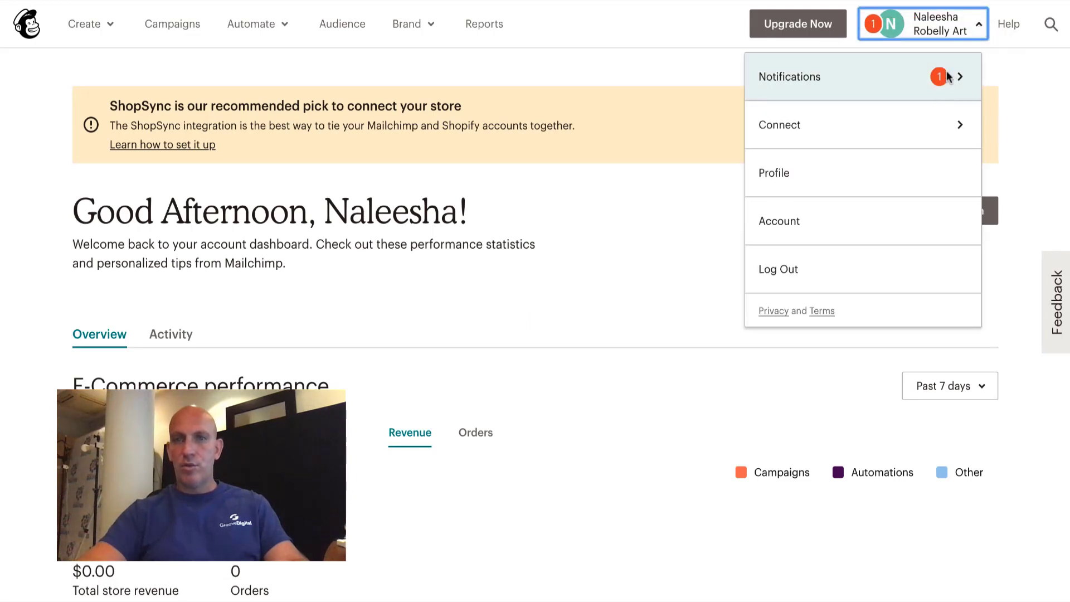
pyautogui.click(891, 225)
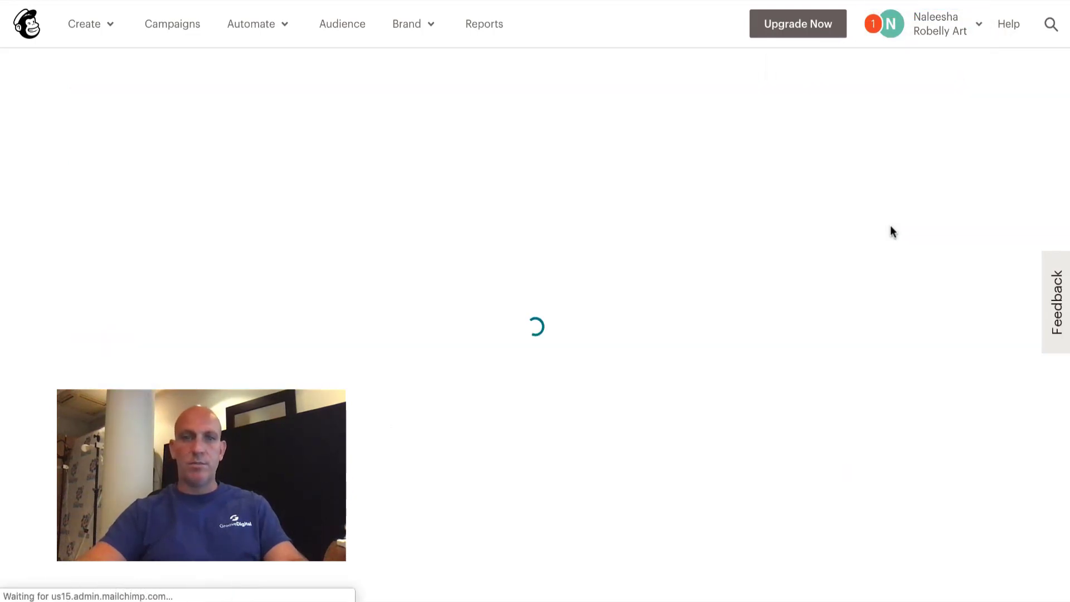
pyautogui.click(353, 190)
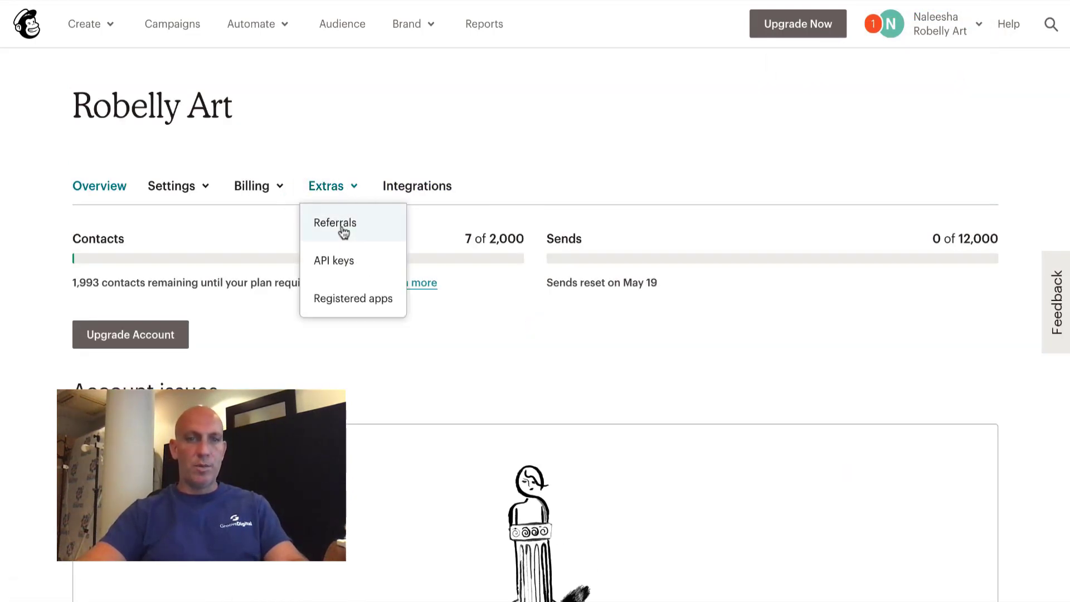
pyautogui.click(341, 258)
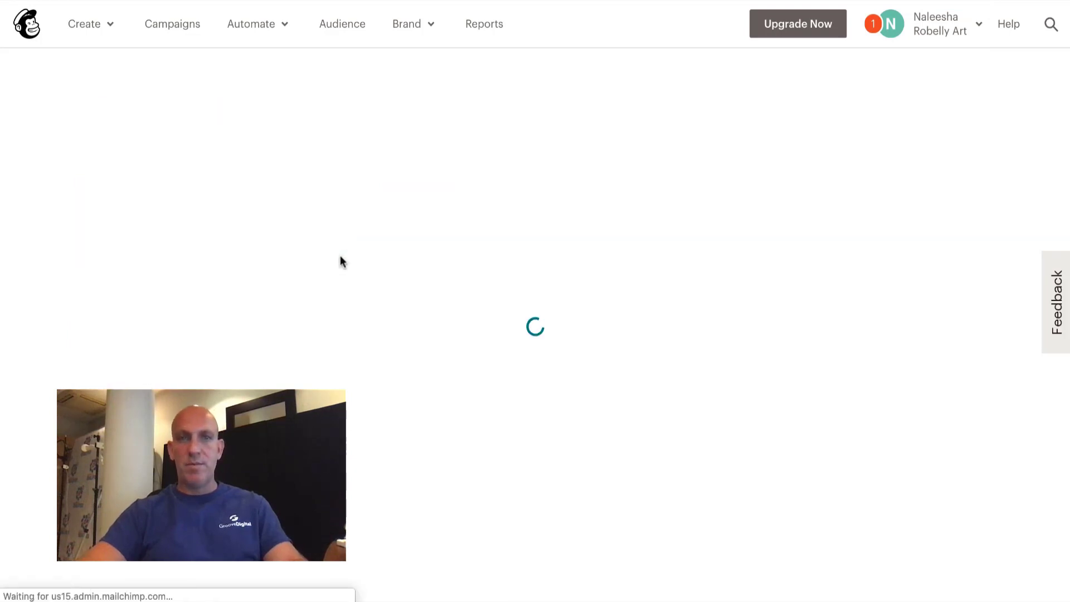
pyautogui.scroll(-3, 341, 261)
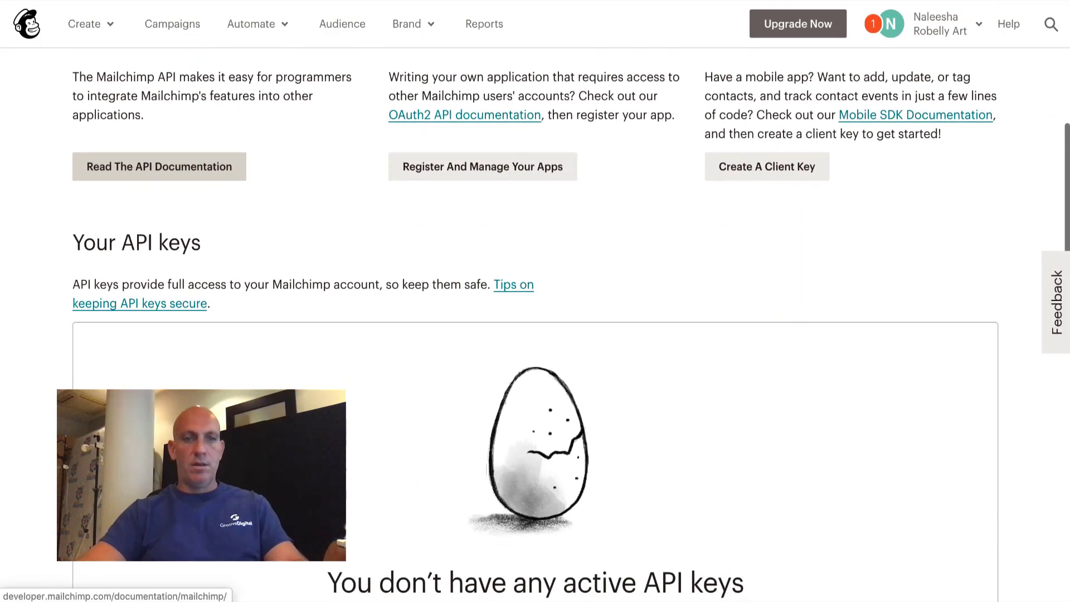
pyautogui.scroll(-2, 535, 323)
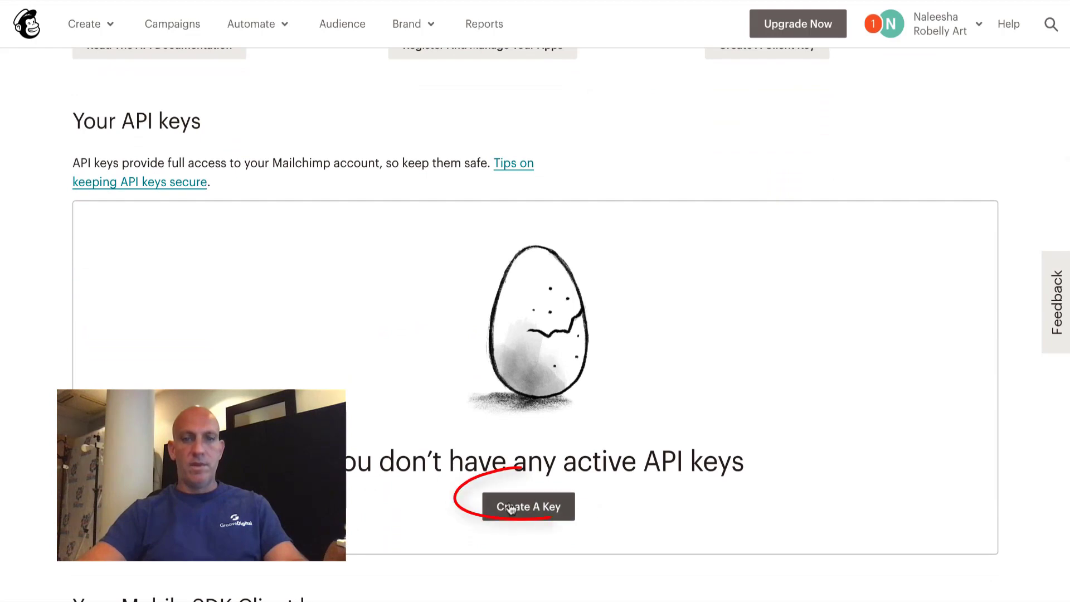
# Step: Create a new Mailchimp API key and select it for copying
pyautogui.click(511, 508)
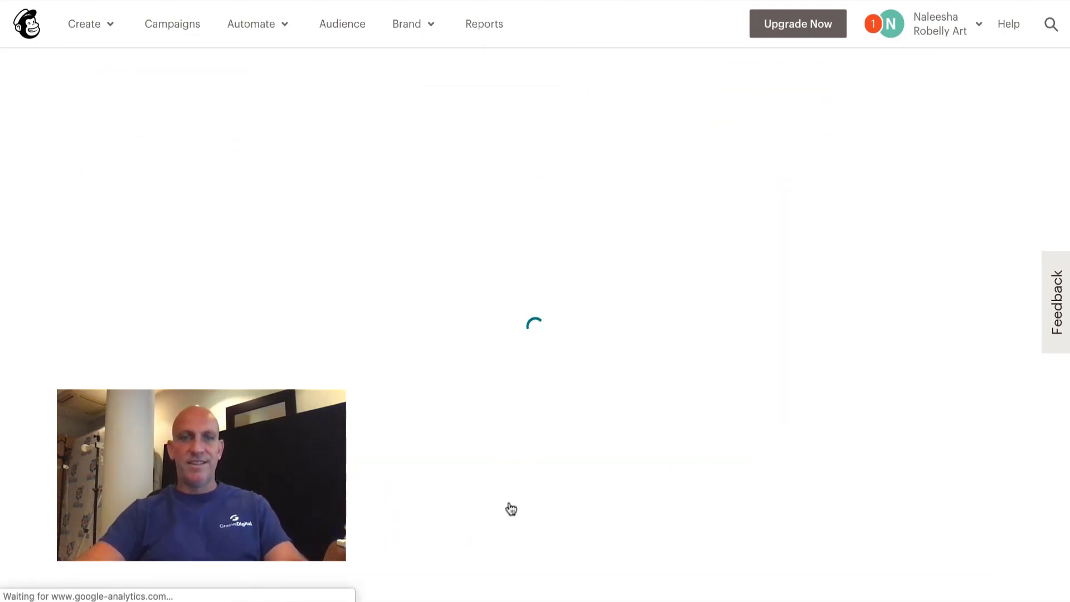
pyautogui.scroll(-8, 434, 411)
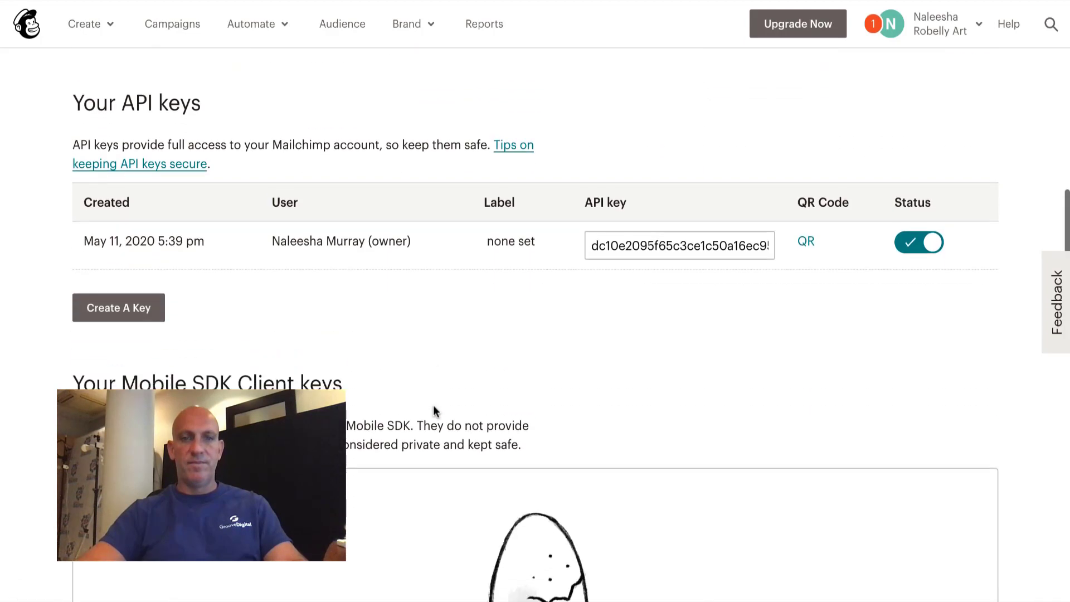
pyautogui.click(669, 233)
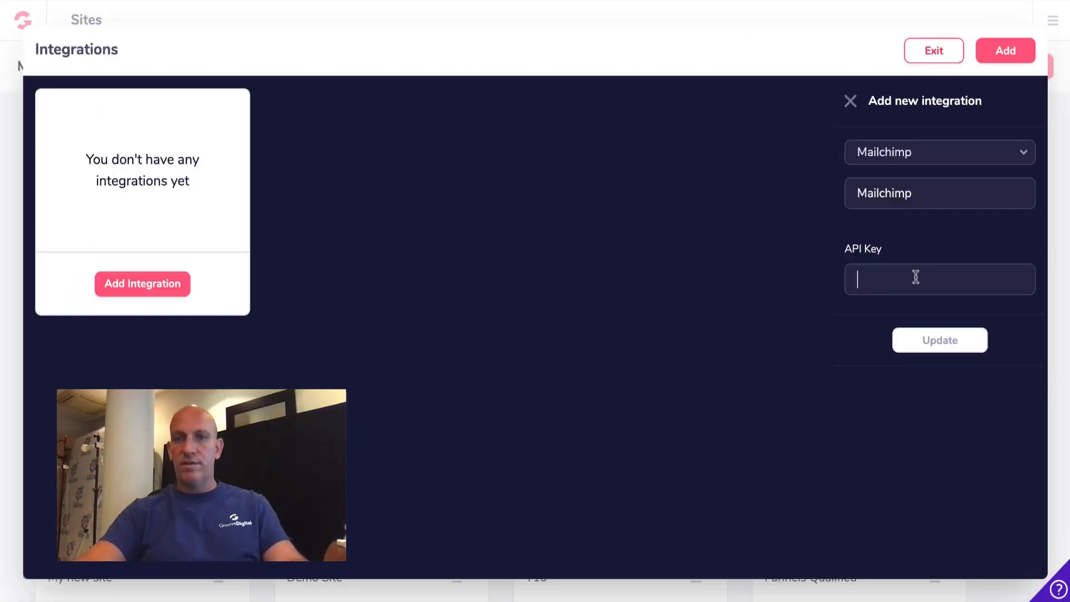
# Step: Paste the API key, save the Mailchimp integration, and exit back to My Sites
pyautogui.hotkey('ctrl', 'v')
pyautogui.click(925, 340)
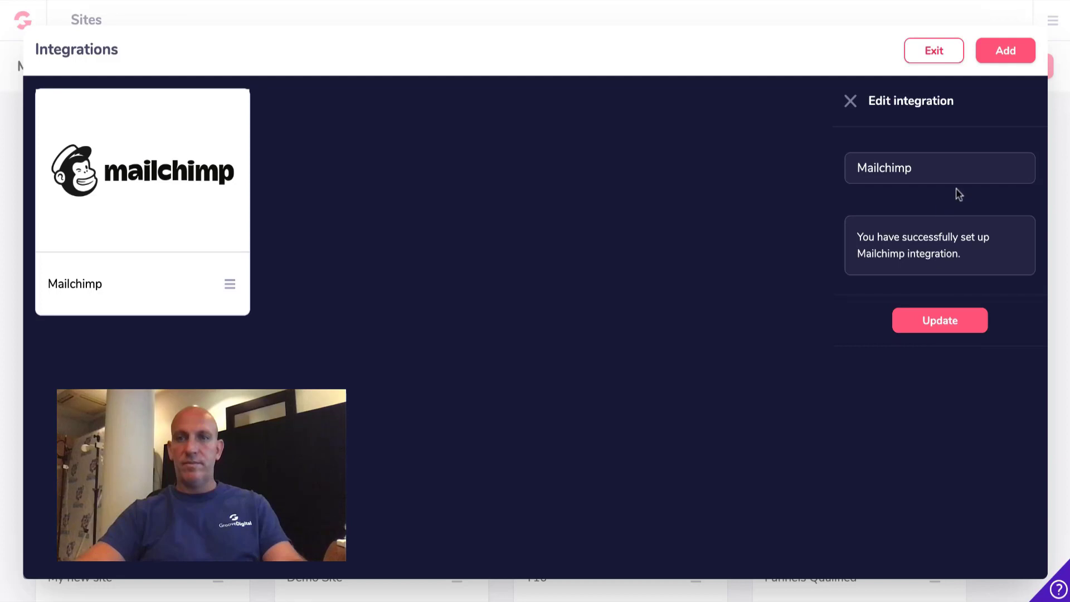
pyautogui.click(939, 322)
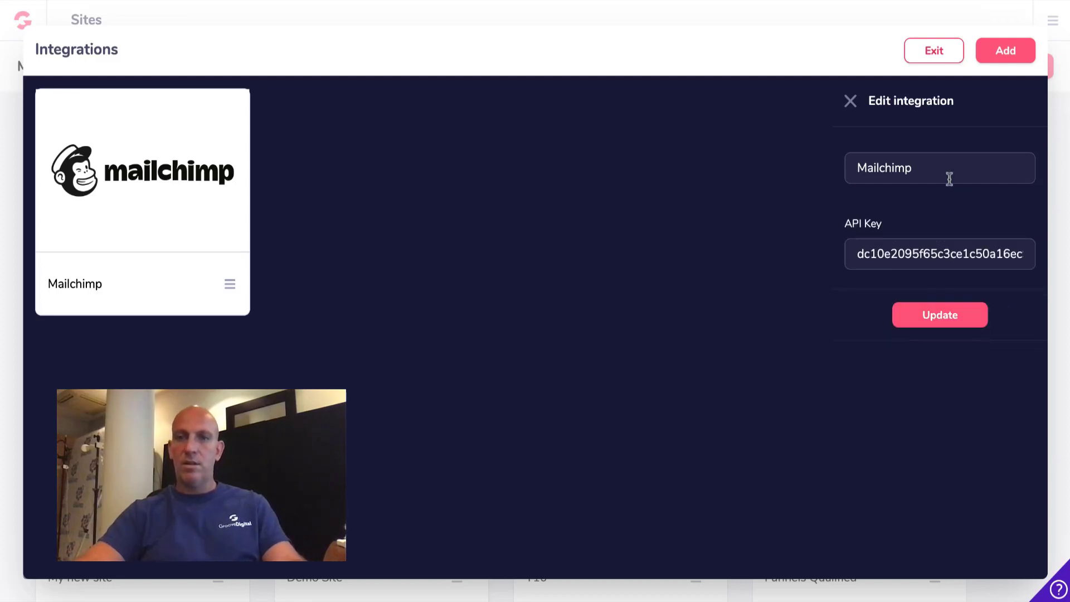
pyautogui.click(1000, 53)
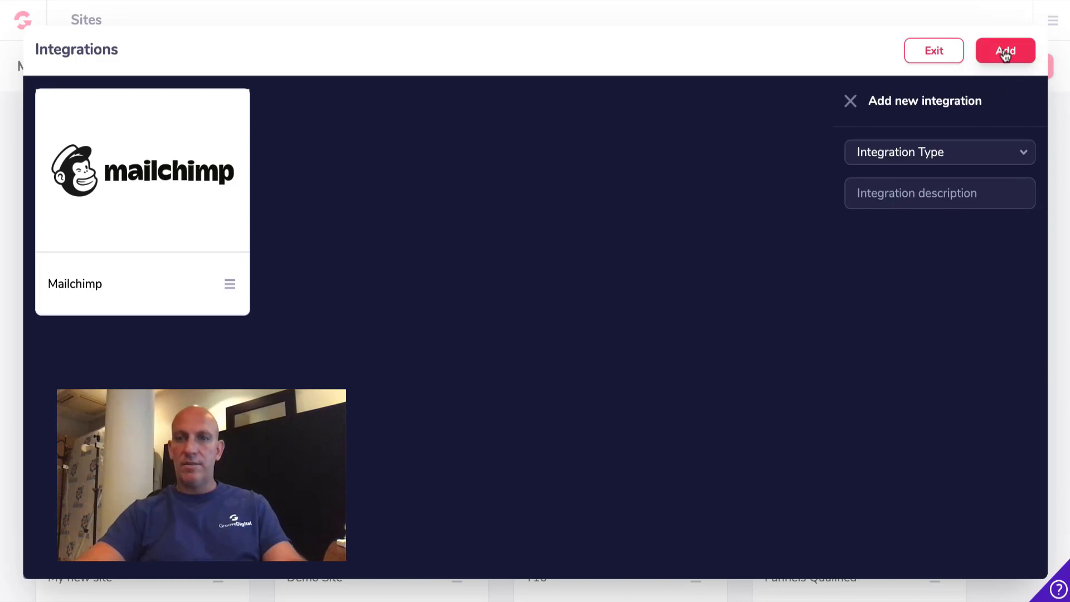
pyautogui.click(947, 52)
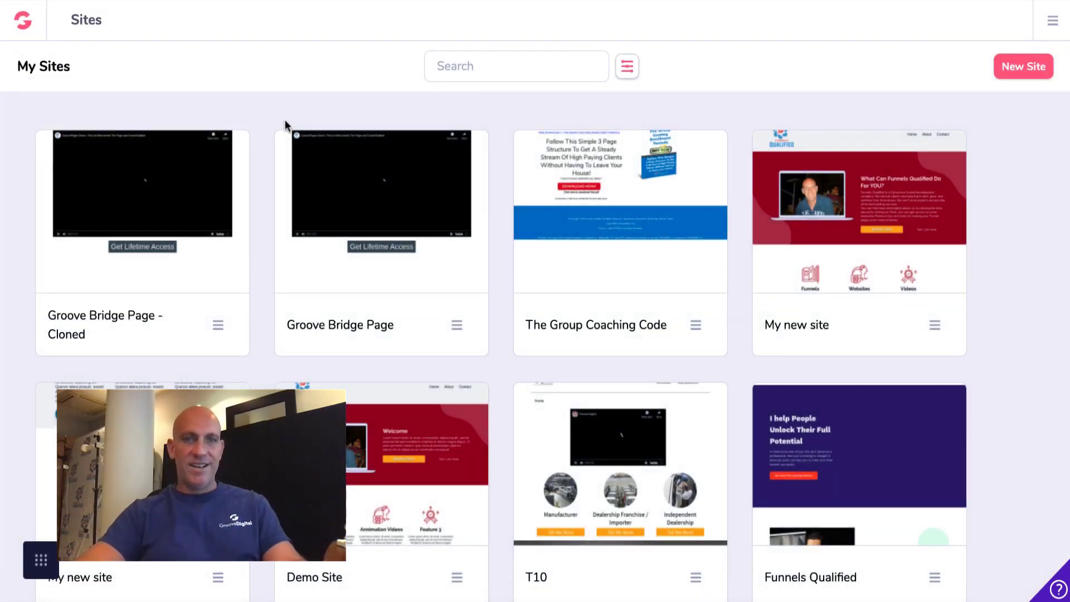
# Step: Open the Groove Bridge Page - Cloned site and start editing Popup 1
pyautogui.moveTo(204, 216)
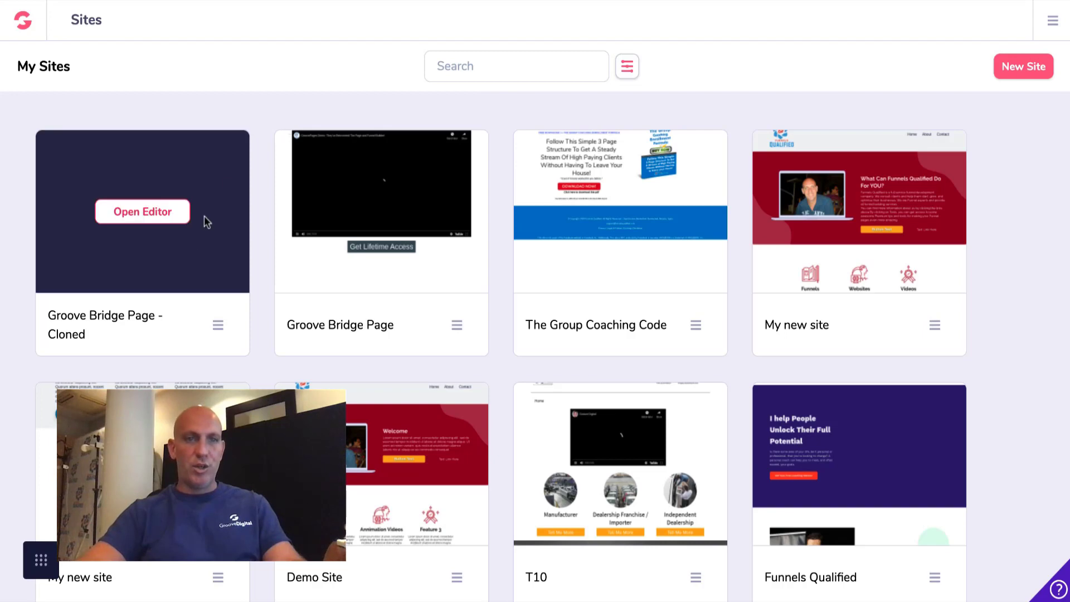
pyautogui.click(137, 214)
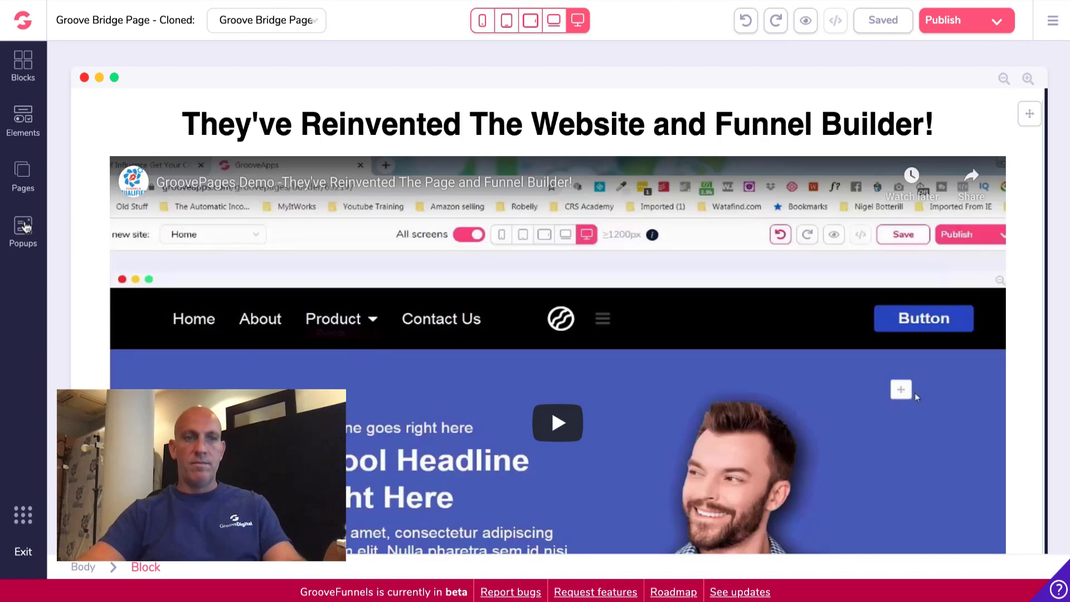
pyautogui.click(24, 226)
pyautogui.click(229, 125)
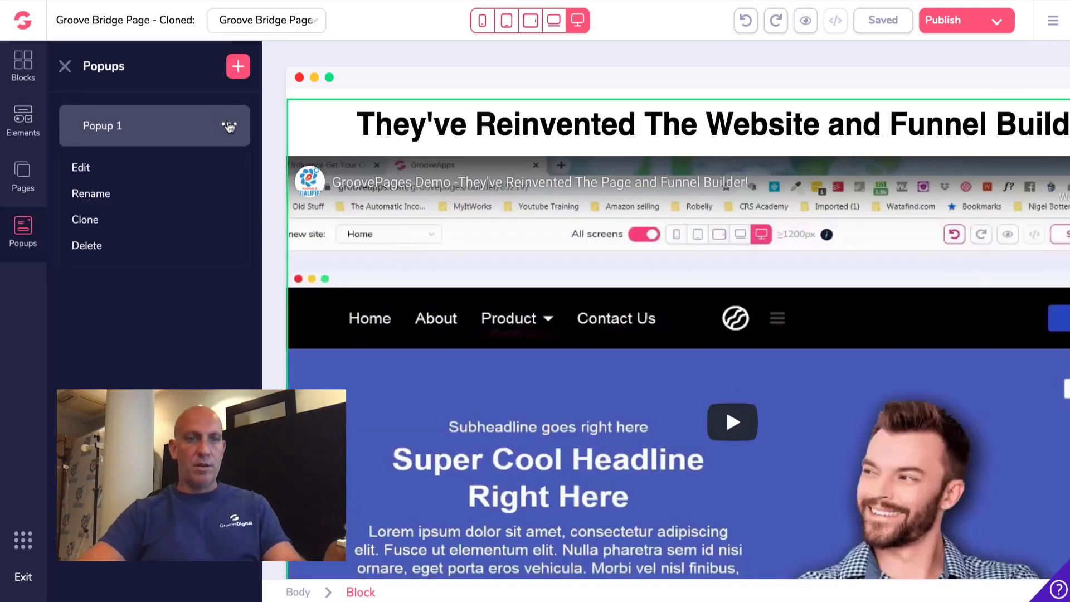
pyautogui.click(105, 170)
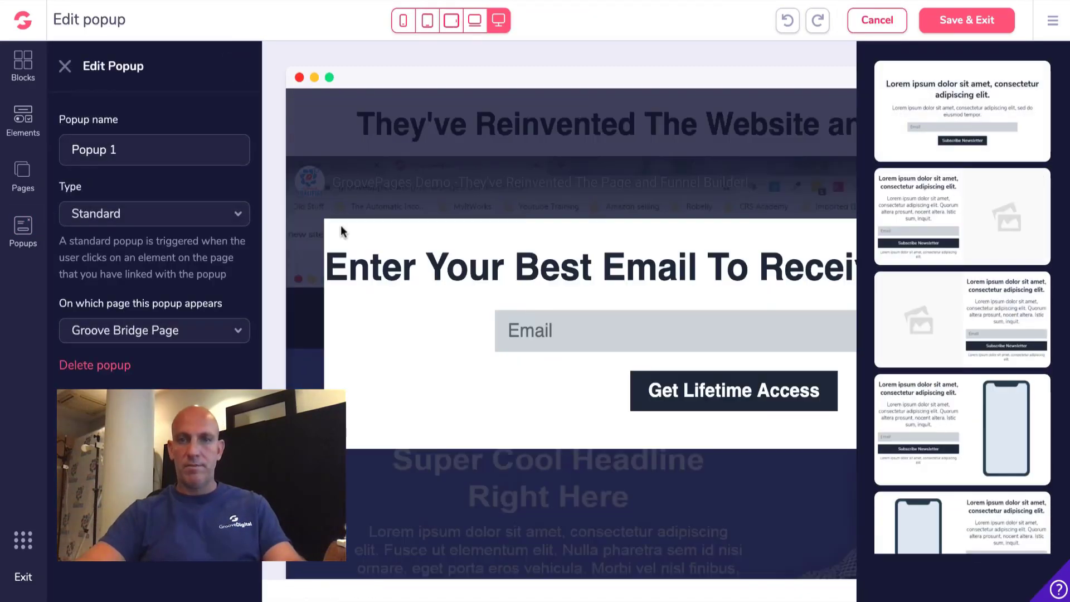
# Step: Check the Get Lifetime Access button's settings, then select the email form-container
pyautogui.click(672, 391)
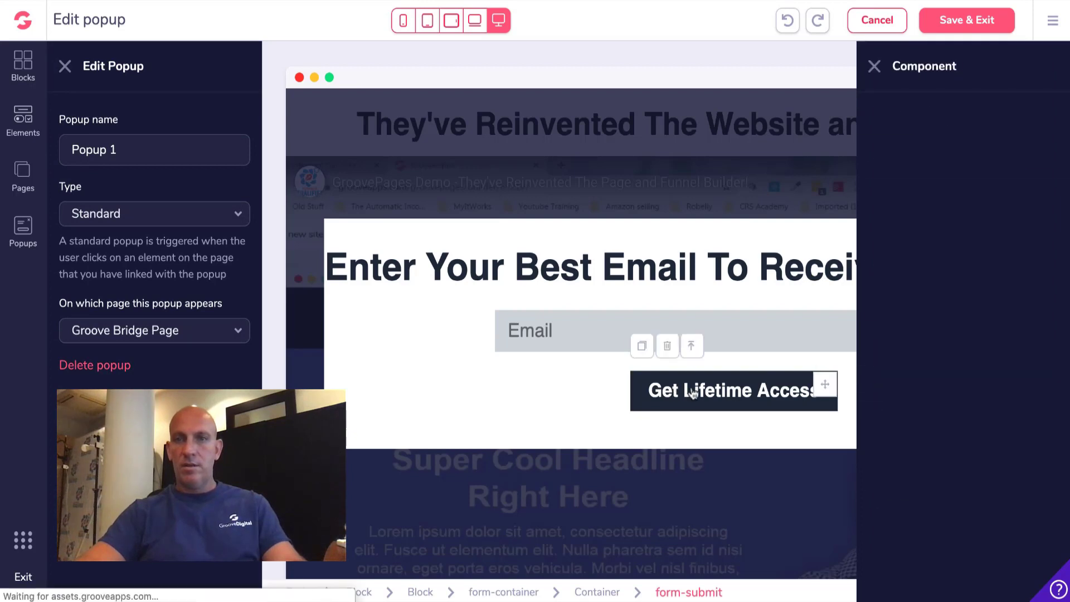
pyautogui.click(948, 117)
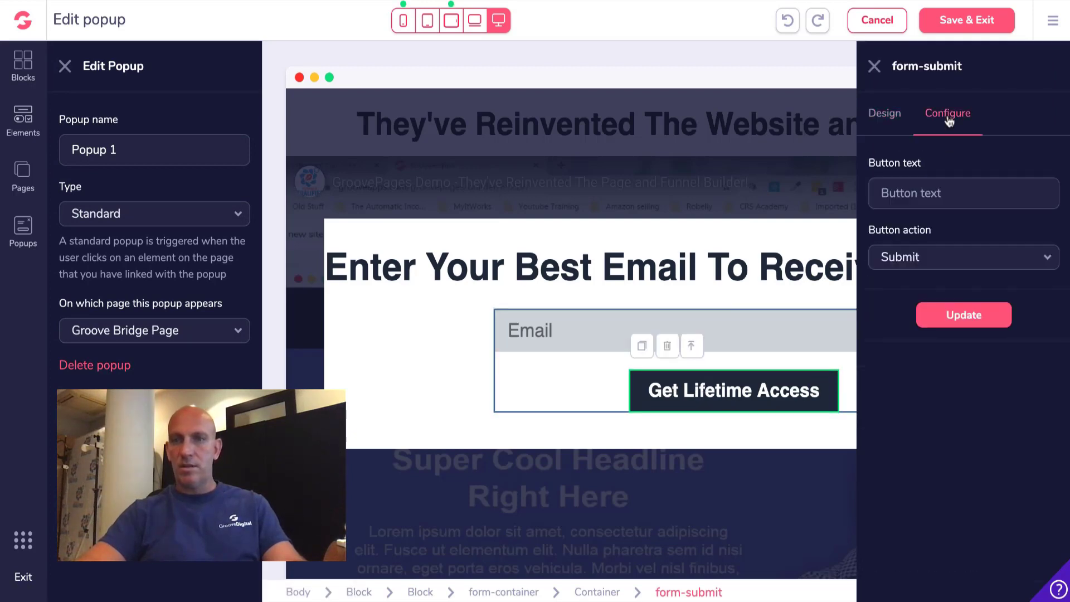
pyautogui.click(894, 117)
pyautogui.click(800, 312)
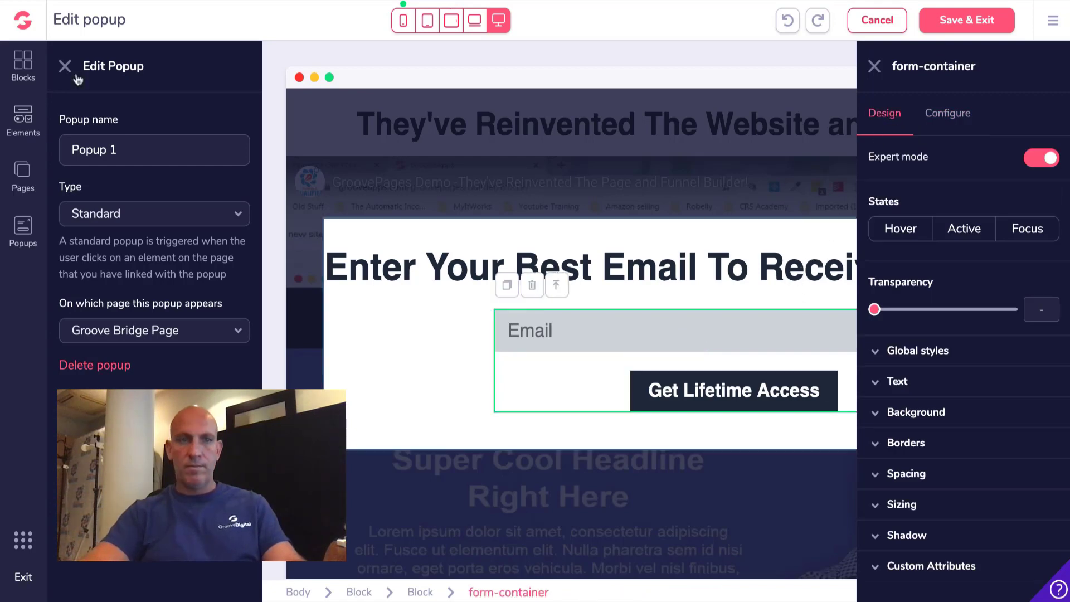
pyautogui.click(64, 66)
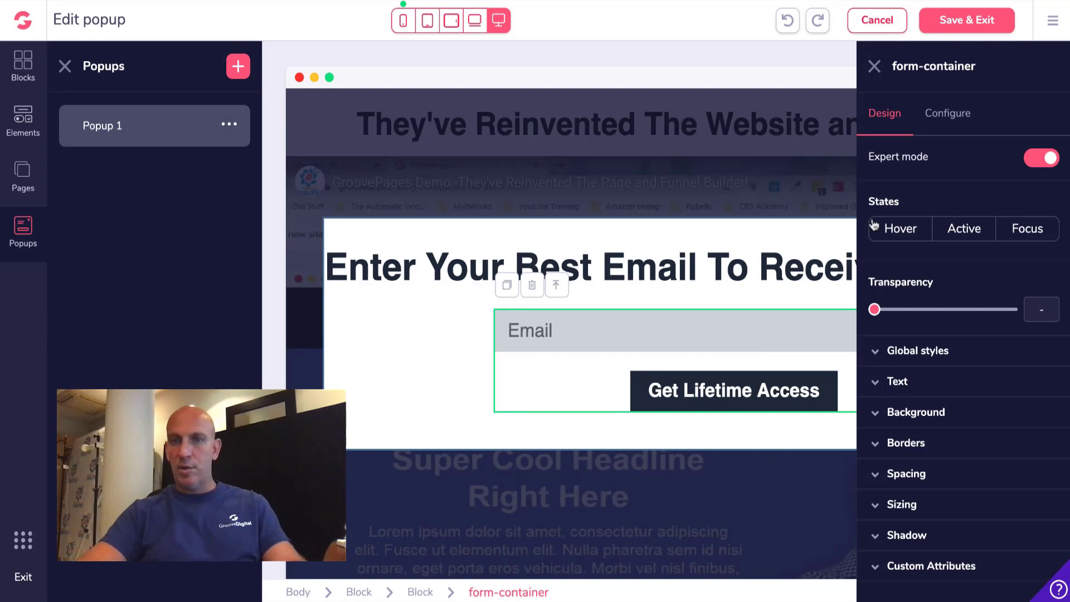
# Step: Set the form action to the Mailchimp integration with the Robelly Art Newsletter list
pyautogui.click(942, 124)
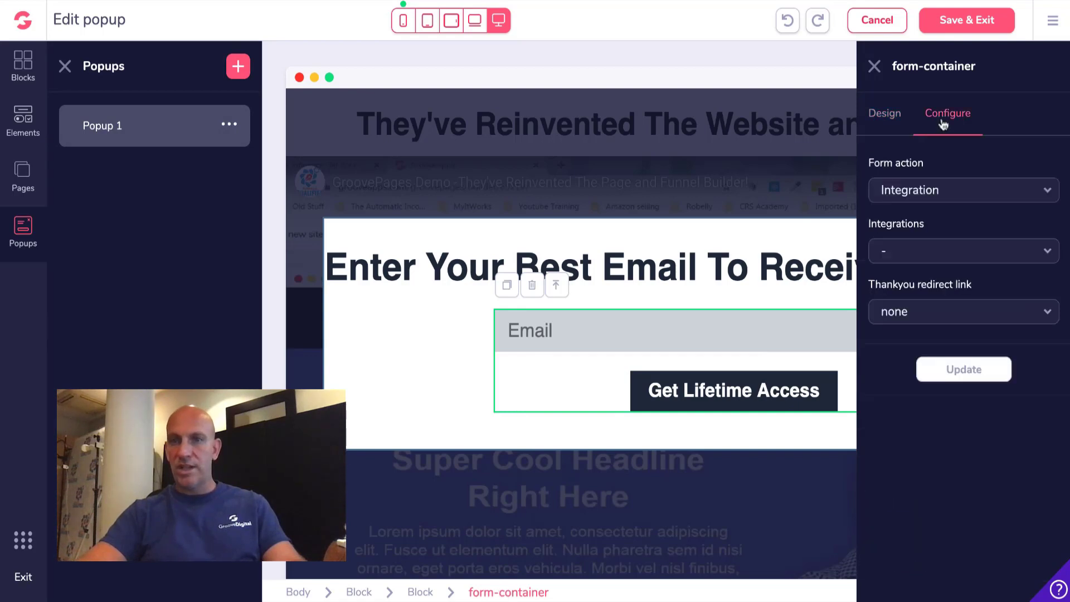
pyautogui.click(958, 197)
pyautogui.click(957, 196)
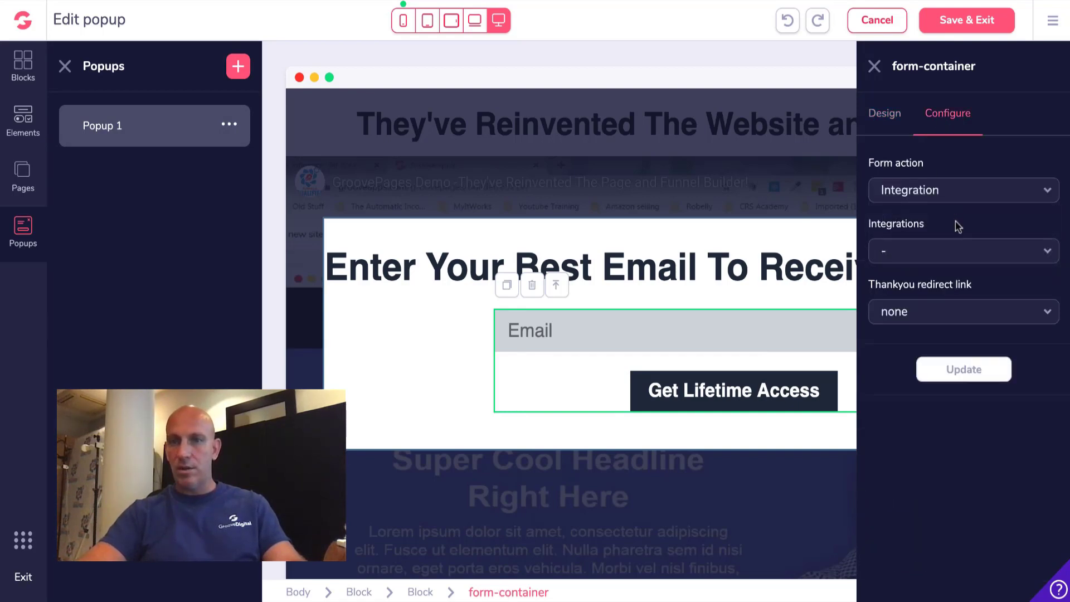
pyautogui.click(960, 254)
pyautogui.click(958, 279)
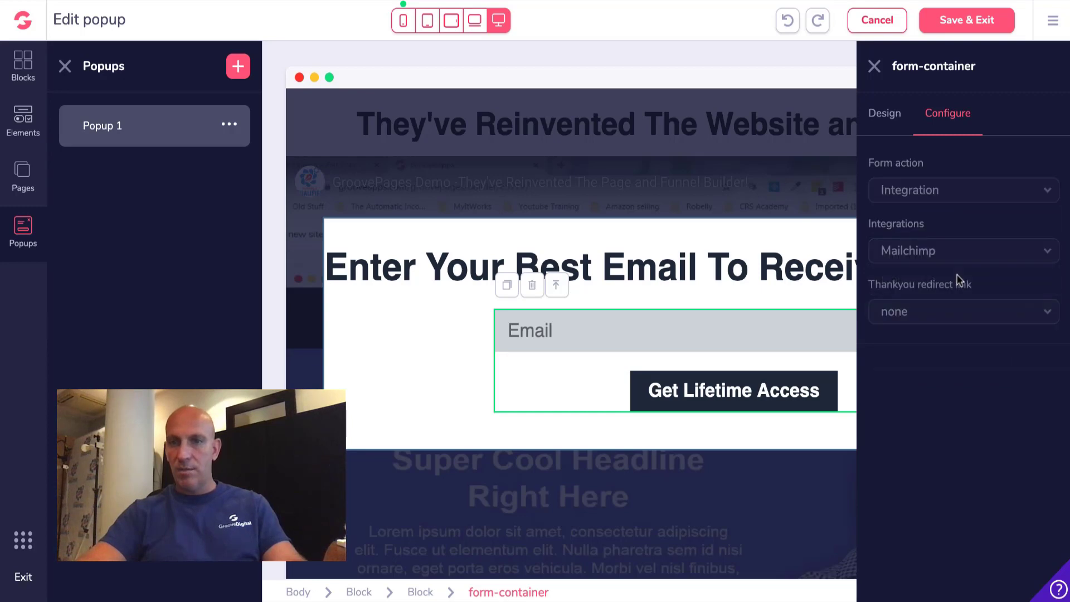
pyautogui.click(970, 317)
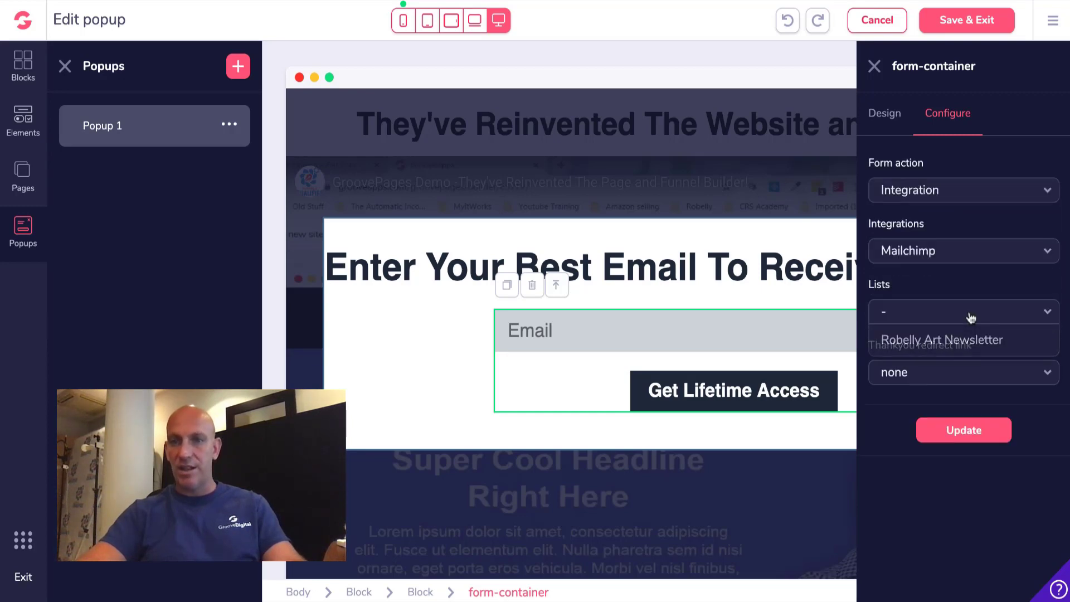
pyautogui.click(964, 338)
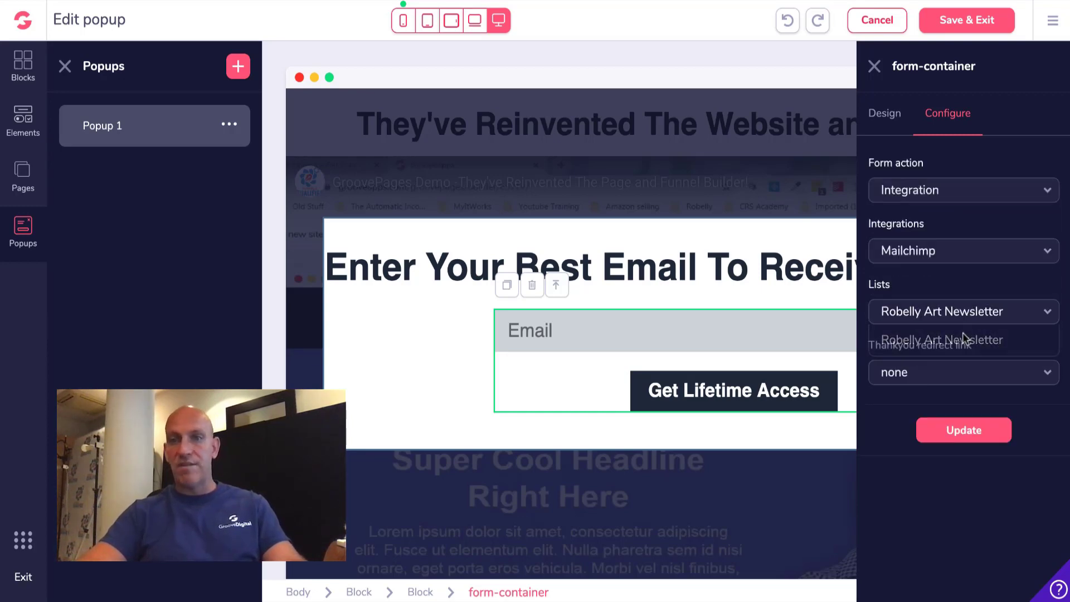
pyautogui.click(972, 382)
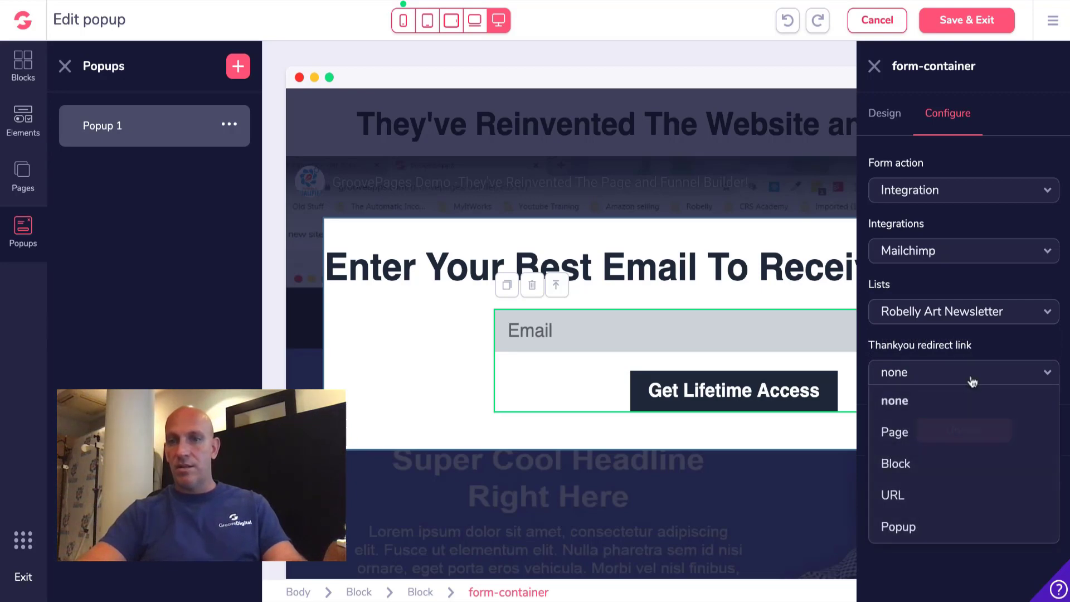
pyautogui.click(909, 496)
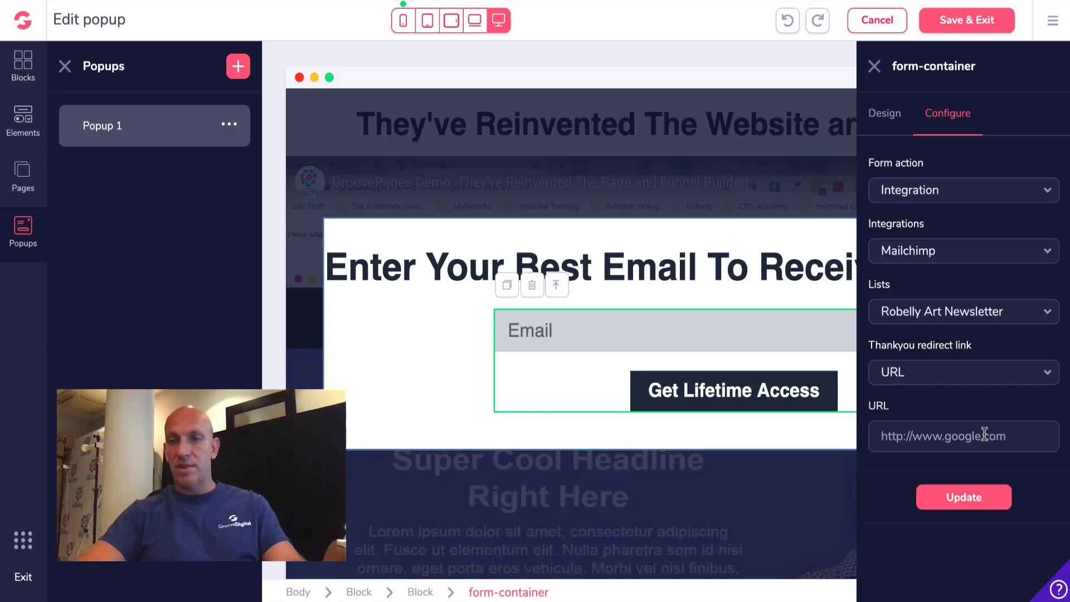
pyautogui.write('www.google.com')
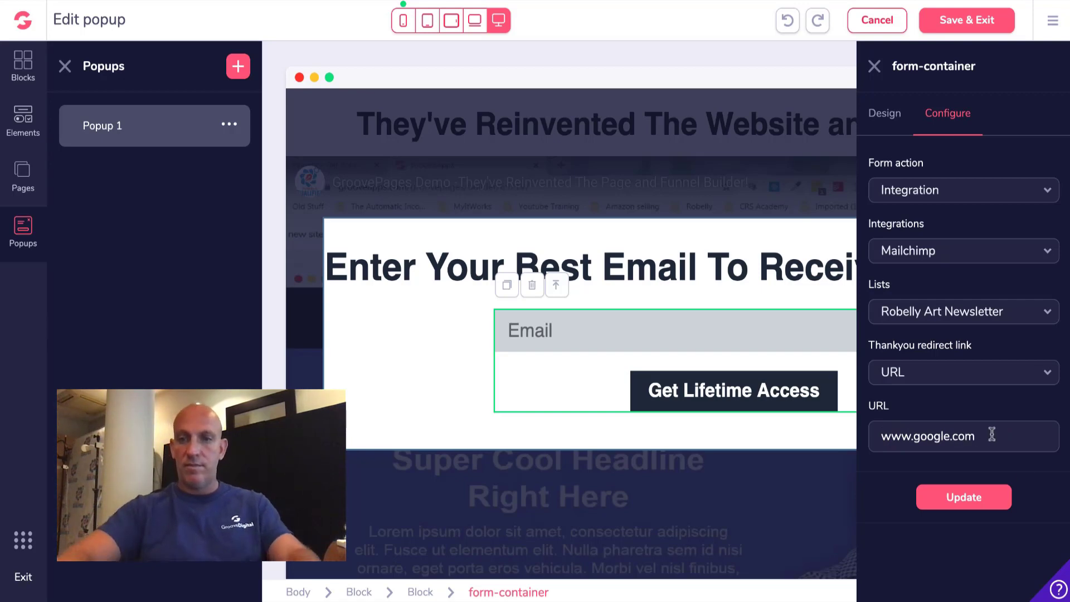
pyautogui.click(974, 497)
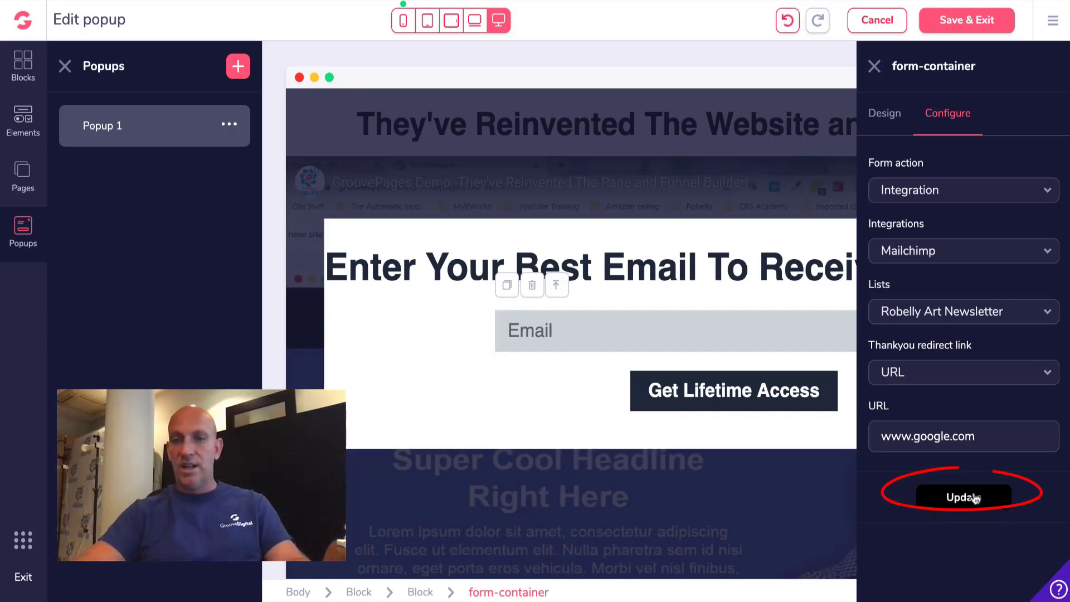
pyautogui.click(974, 496)
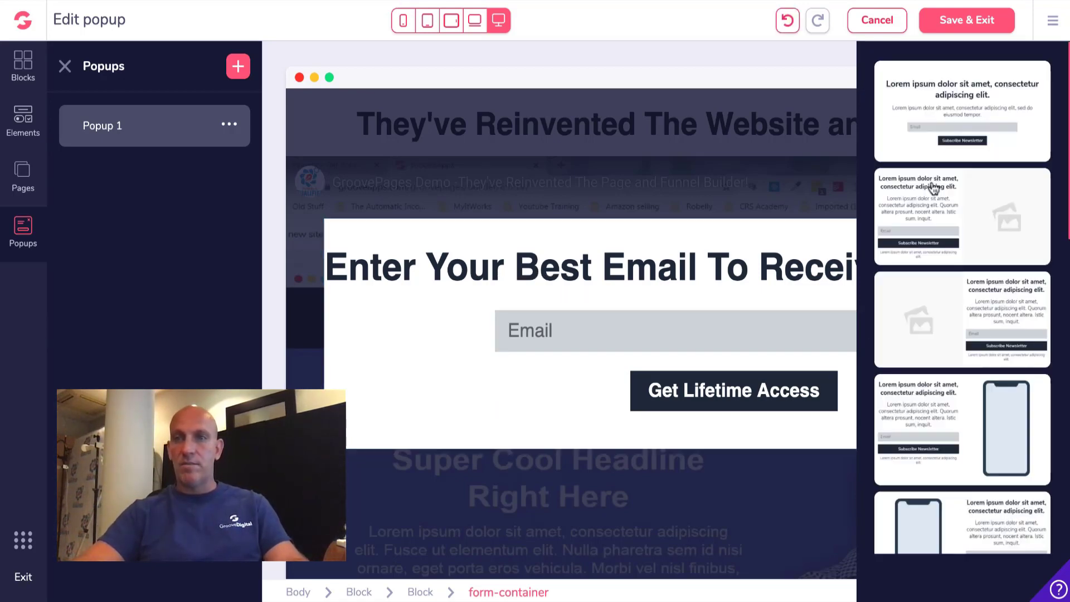
# Step: Save the popup, leave the editor, and go to the Mailchimp dashboard
pyautogui.click(972, 27)
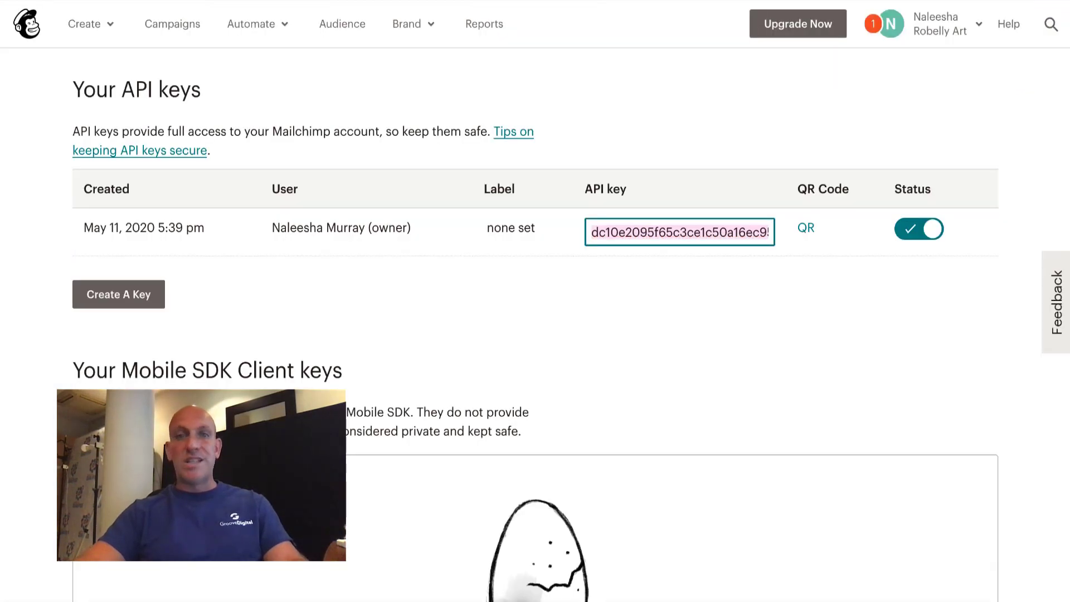
pyautogui.scroll(1, 620, 108)
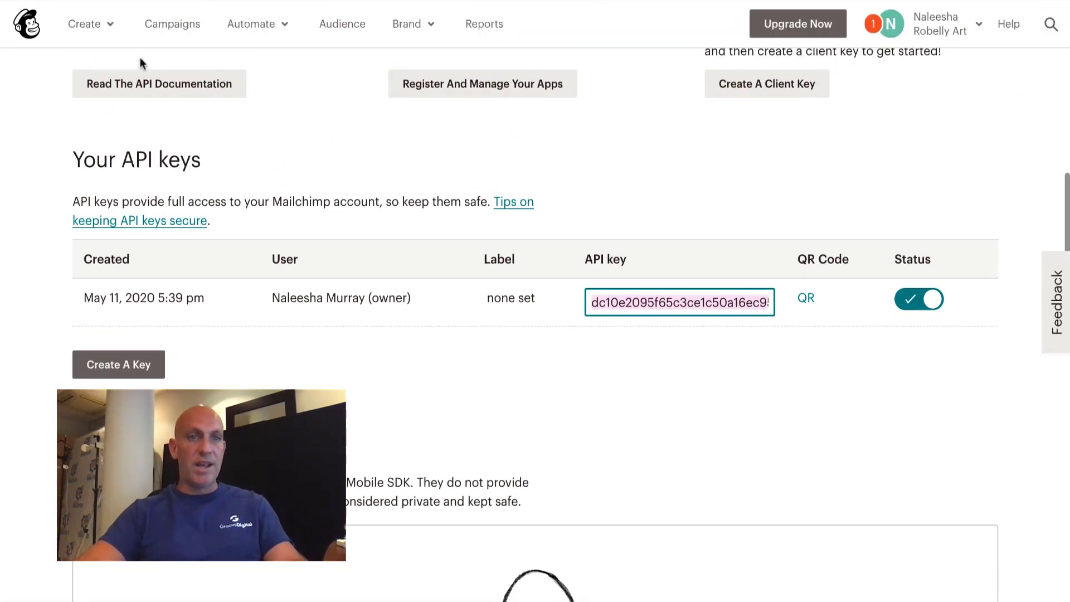
pyautogui.click(26, 23)
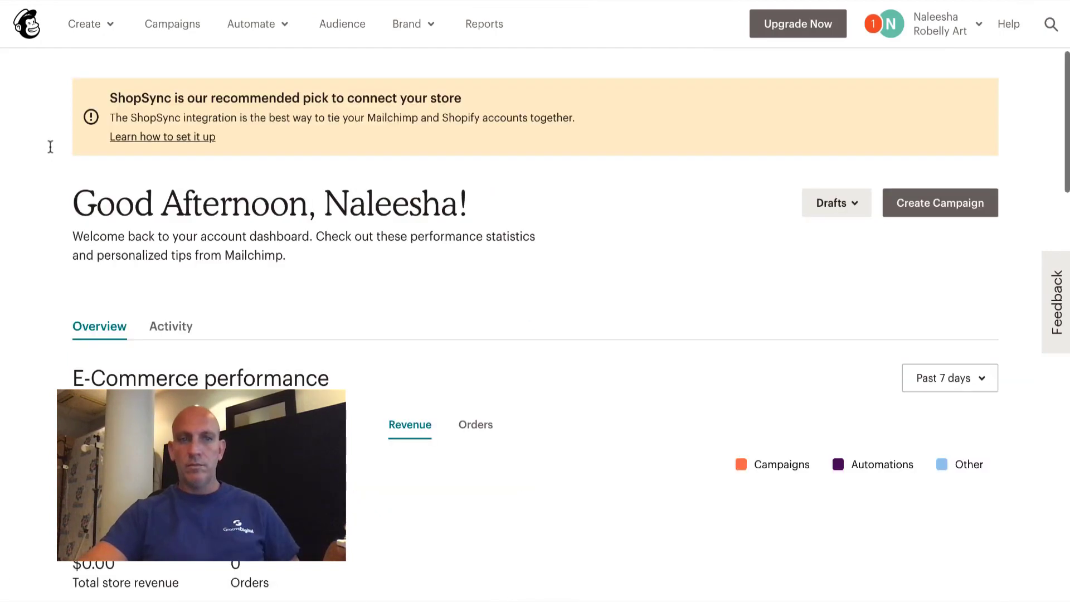
# Step: Start a new email campaign and name it 'KLT 1'
pyautogui.click(940, 206)
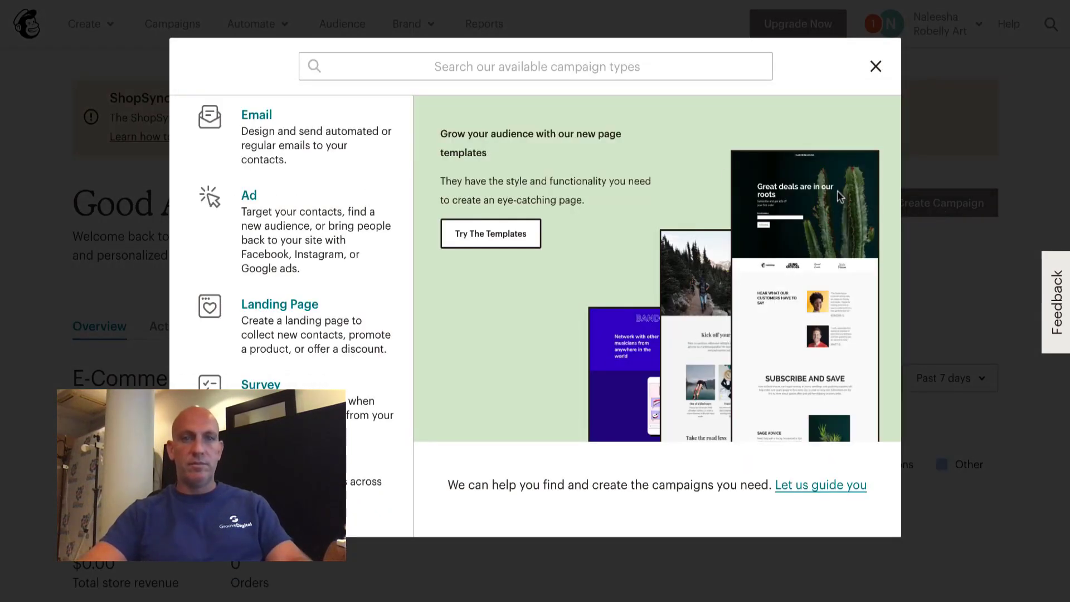
pyautogui.click(316, 130)
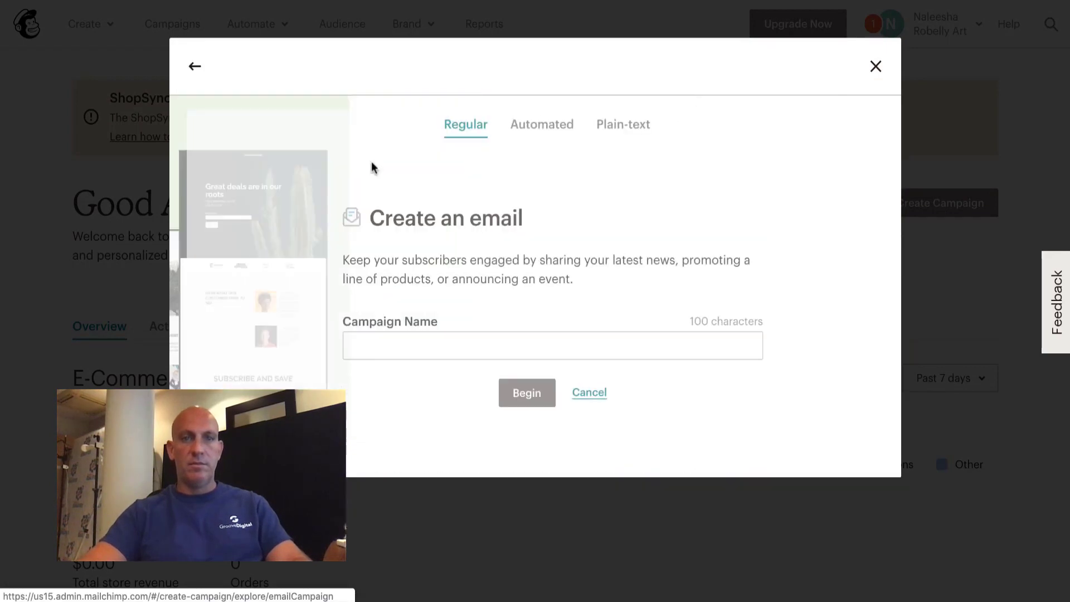
pyautogui.click(455, 345)
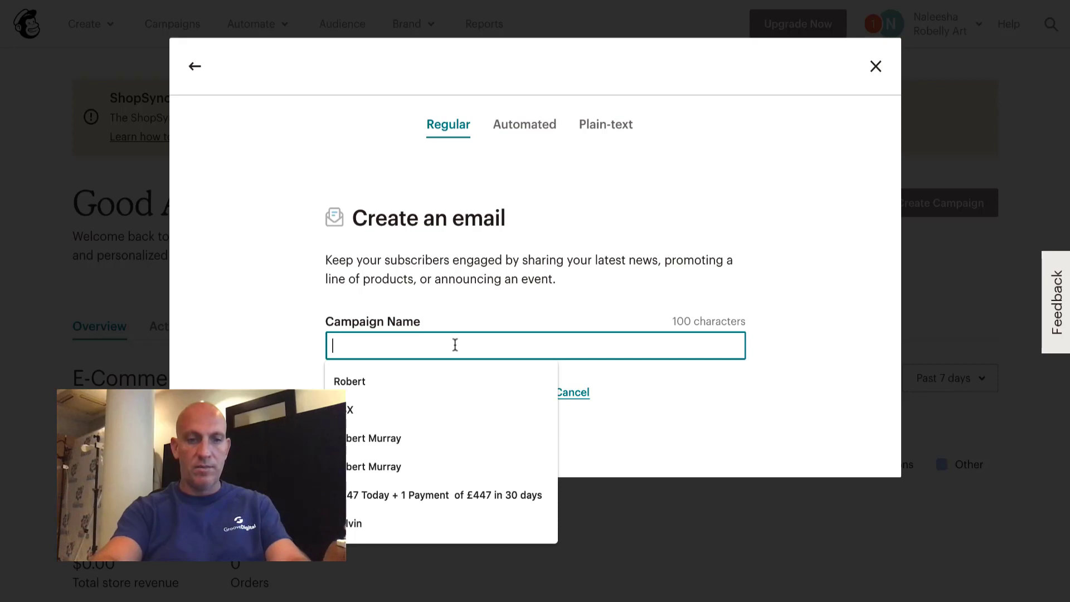
pyautogui.write('KLT')
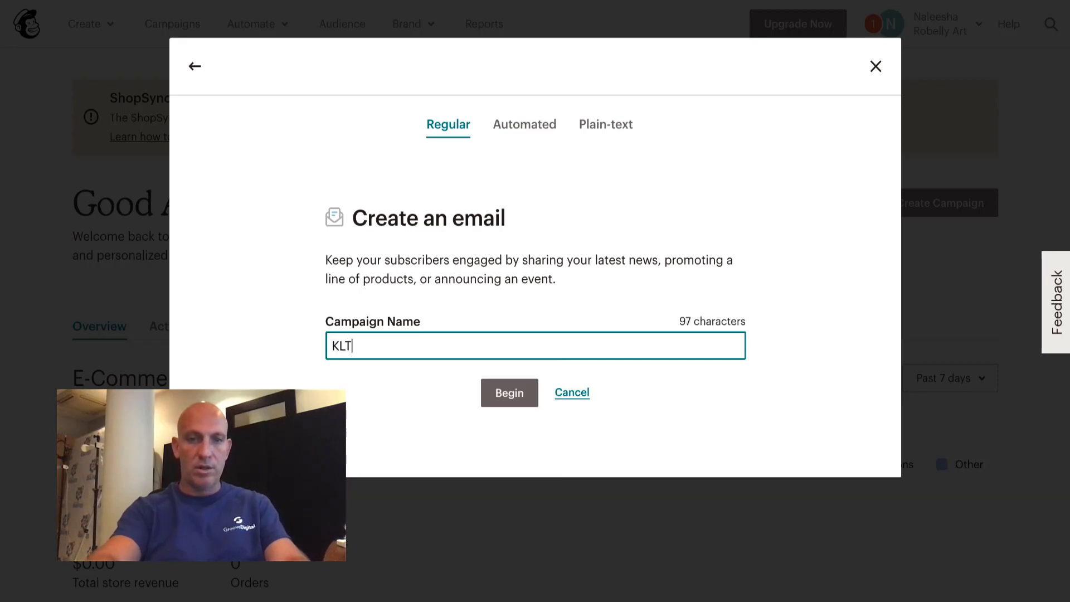
pyautogui.write(' 1')
# Step: Create the KLT 1 draft, review its page, and save it with Finish later
pyautogui.click(501, 390)
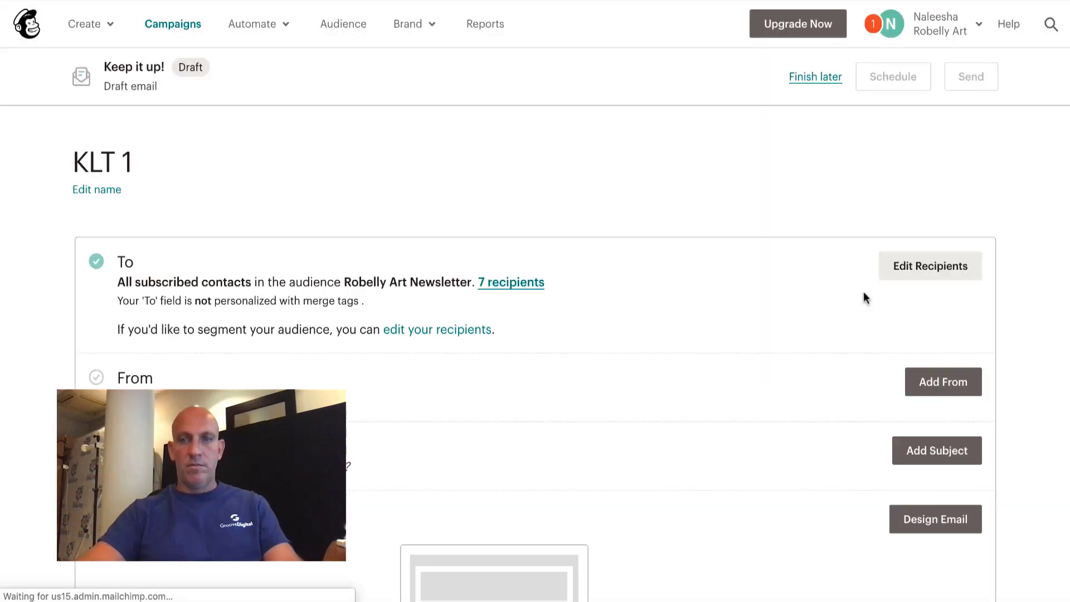
pyautogui.scroll(-2, 864, 297)
pyautogui.scroll(-3, 864, 294)
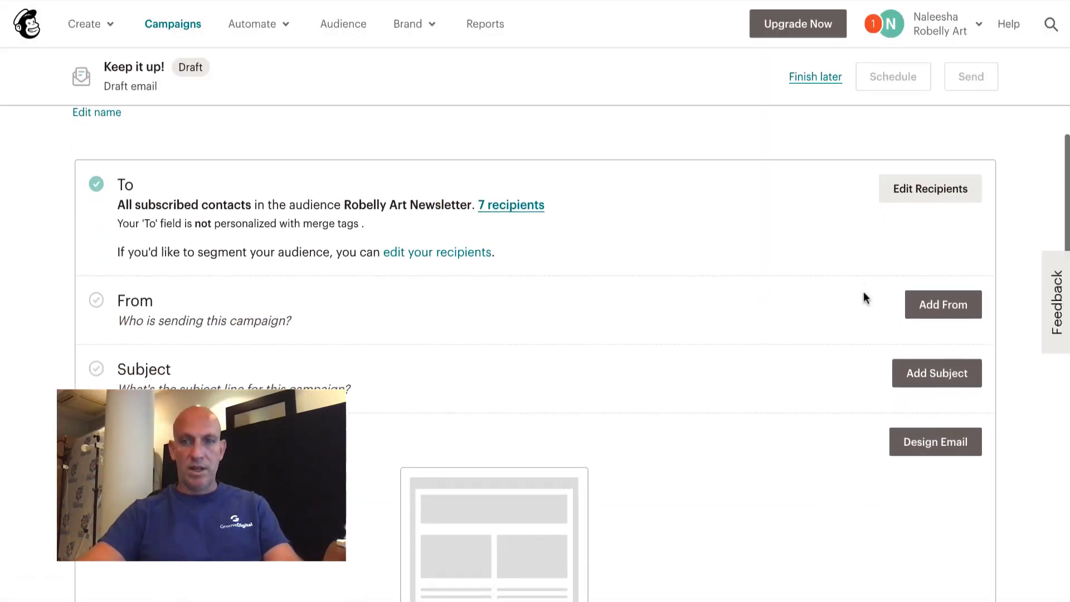
pyautogui.scroll(-10, 865, 297)
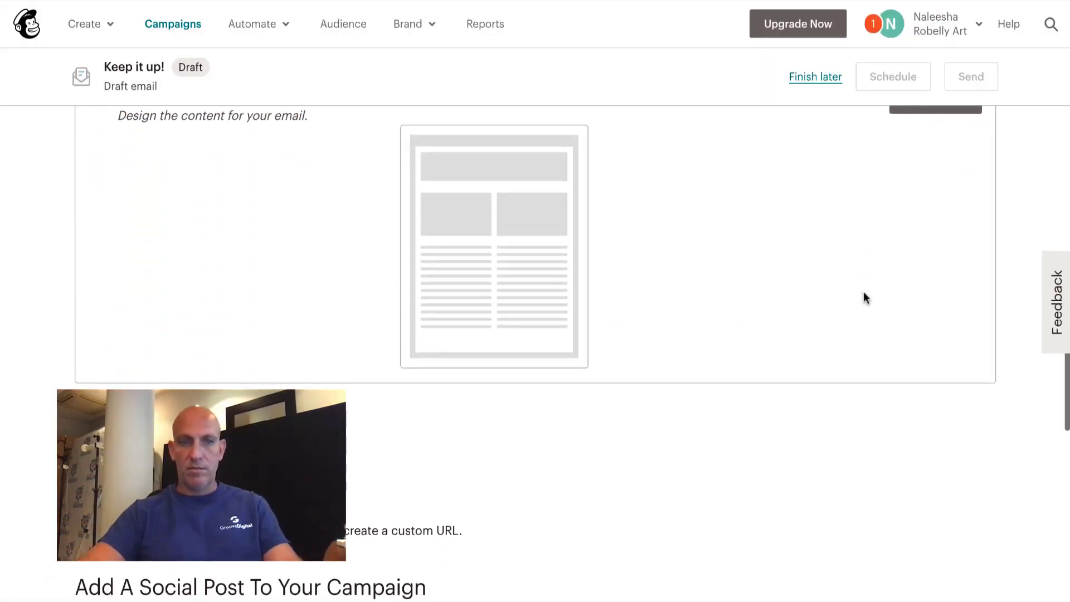
pyautogui.scroll(-2, 864, 292)
pyautogui.scroll(15, 864, 292)
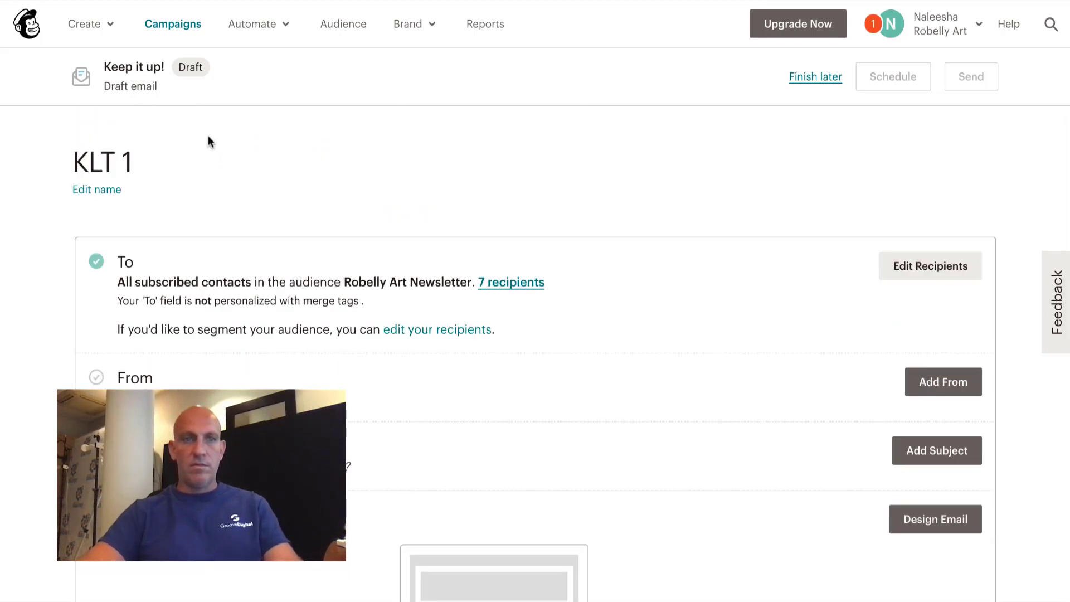
pyautogui.click(815, 76)
pyautogui.scroll(-5, 607, 209)
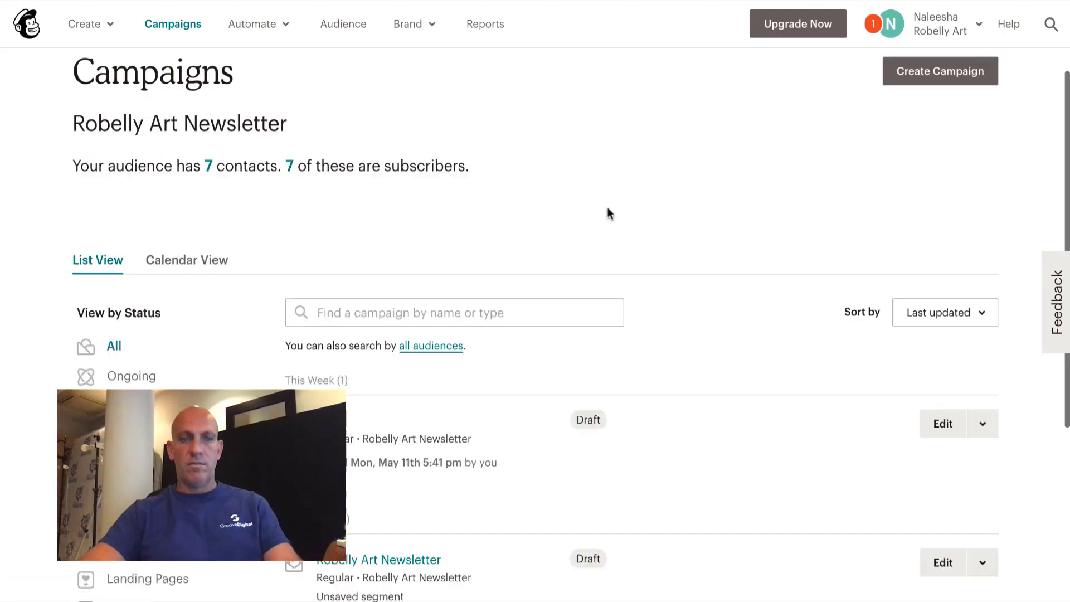
pyautogui.scroll(1, 608, 209)
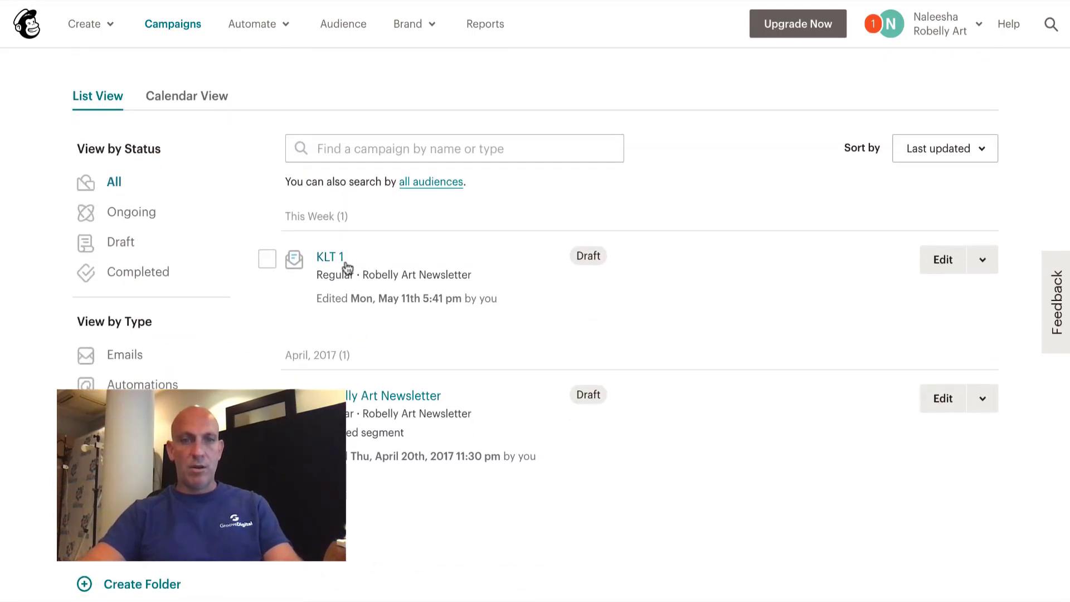